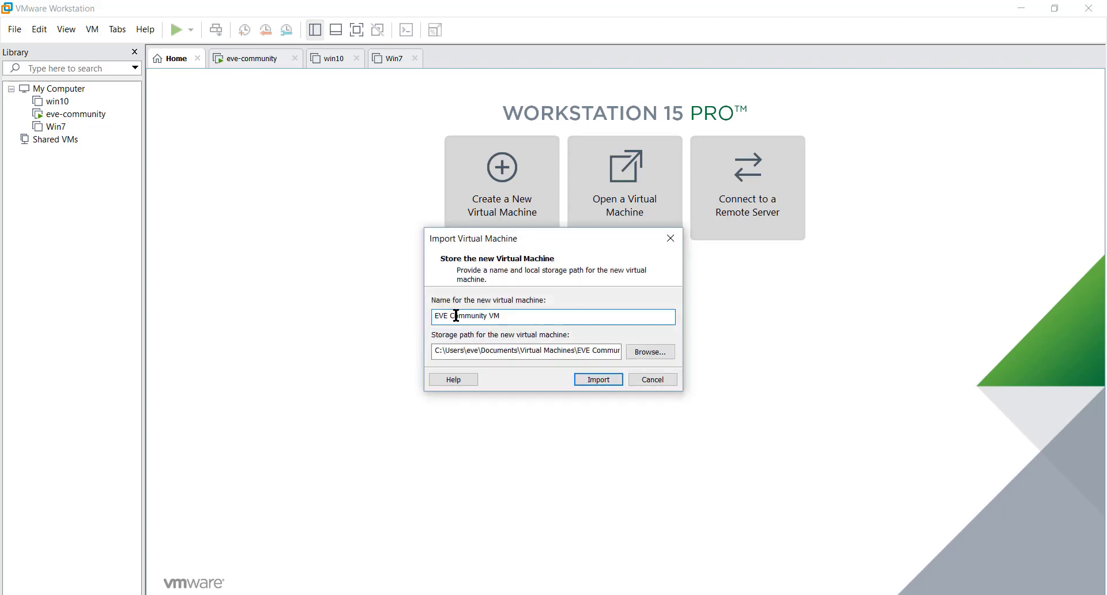
# Remove the space in "Virtual Machines" in the storage path and name the new virtual machine eve-ova.
pyautogui.click(548, 350)
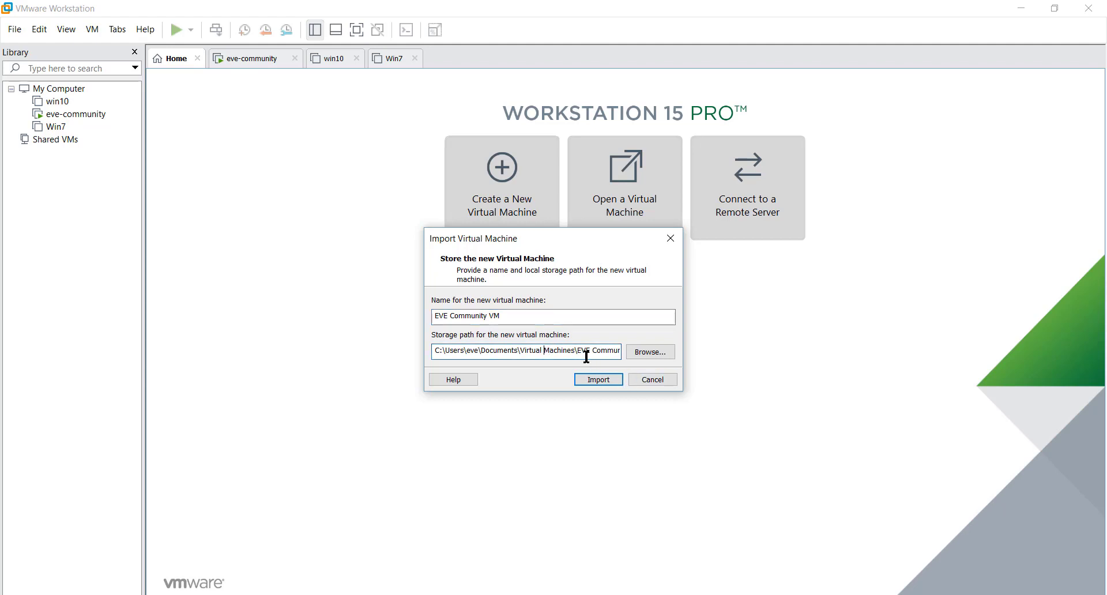
pyautogui.press('BackSpace')
pyautogui.moveTo(511, 316); pyautogui.dragTo(453, 317)
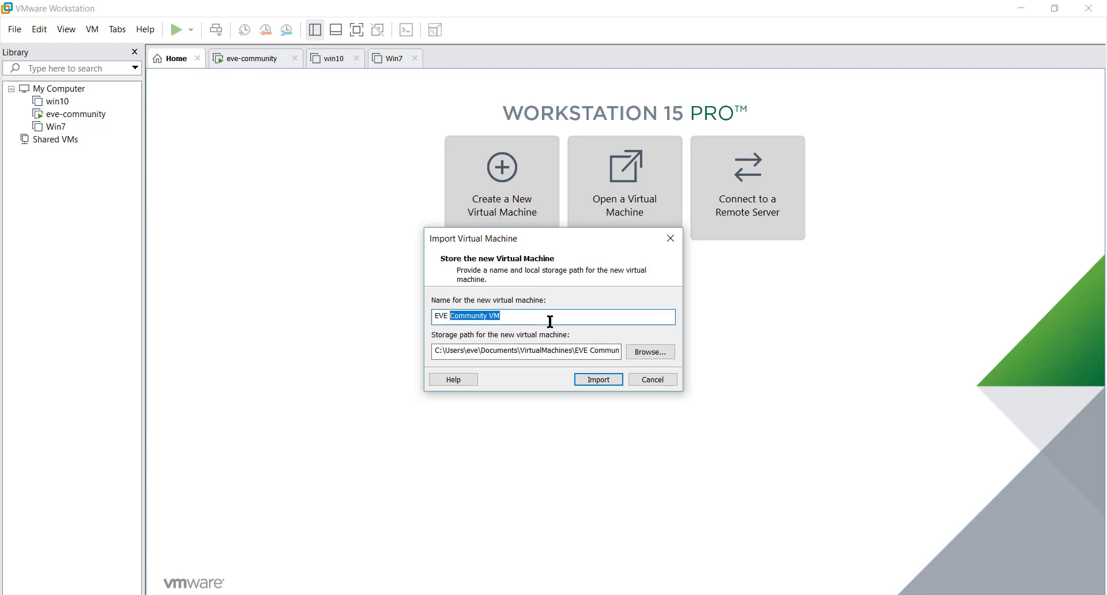
pyautogui.press('BackSpace')
pyautogui.write('-ova')
pyautogui.click(450, 316)
pyautogui.press('BackSpace')
pyautogui.press('BackSpace')
pyautogui.press('BackSpace')
pyautogui.press('BackSpace')
pyautogui.write('e')
pyautogui.press('BackSpace')
pyautogui.press('BackSpace')
pyautogui.press('BackSpace')
pyautogui.press('BackSpace')
pyautogui.press('BackSpace')
pyautogui.press('BackSpace')
pyautogui.write('eve-ova')
# Browse for the storage location and create a new folder inside Documents\VirtualMachines.
pyautogui.click(639, 352)
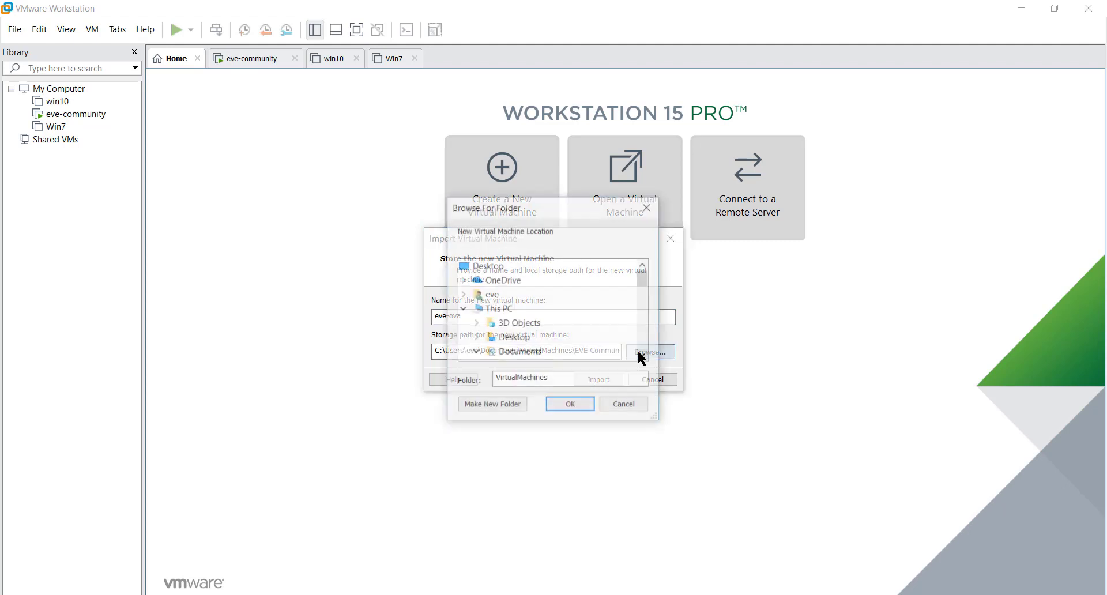
pyautogui.moveTo(645, 281); pyautogui.dragTo(646, 304)
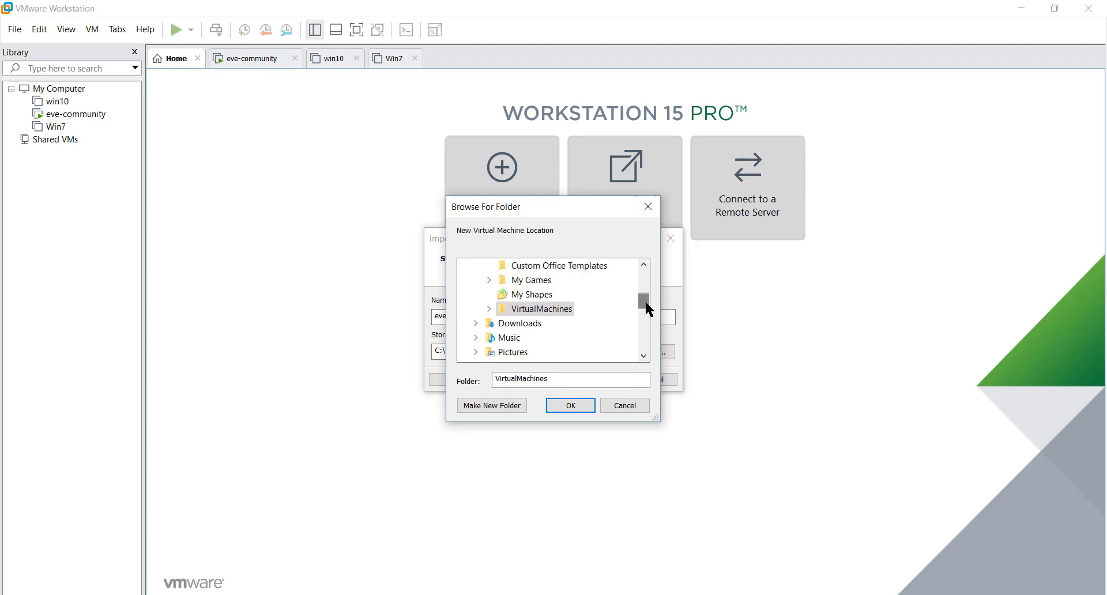
pyautogui.click(563, 311)
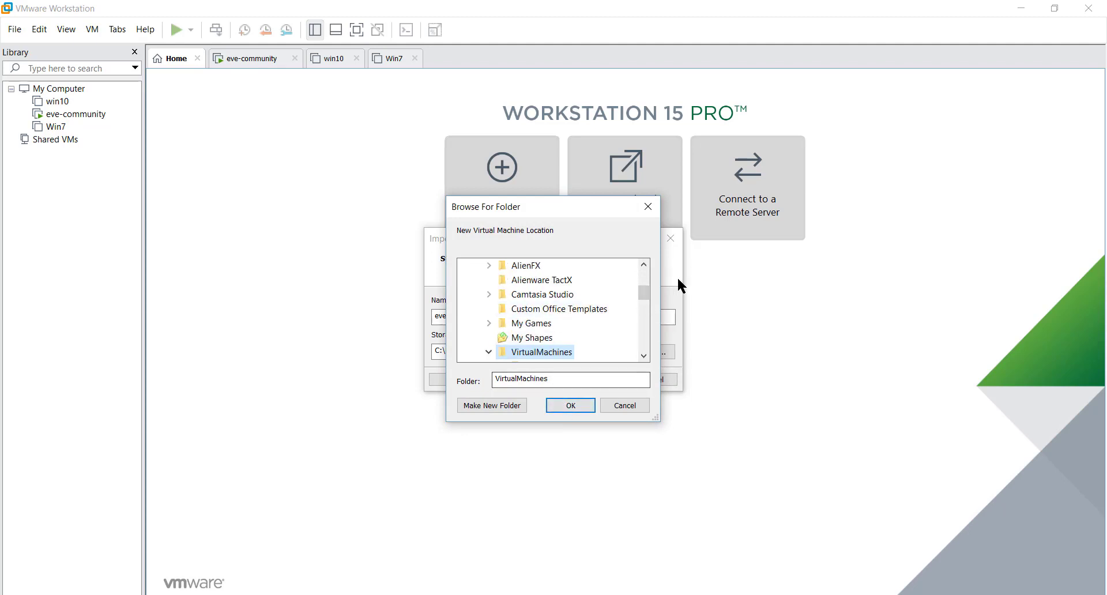
pyautogui.moveTo(645, 289); pyautogui.dragTo(649, 295)
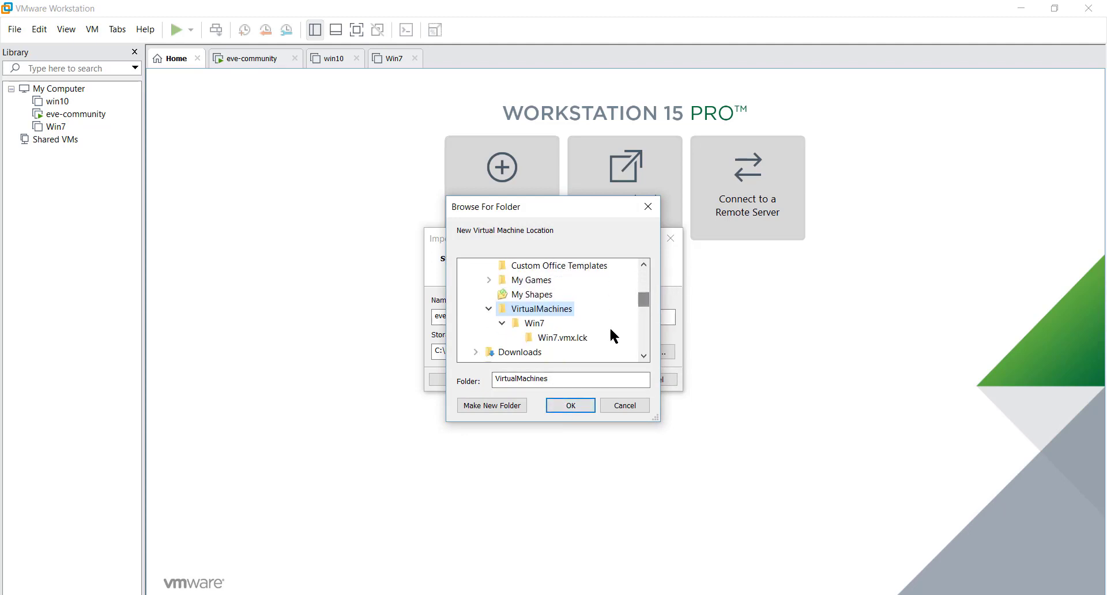
pyautogui.click(497, 403)
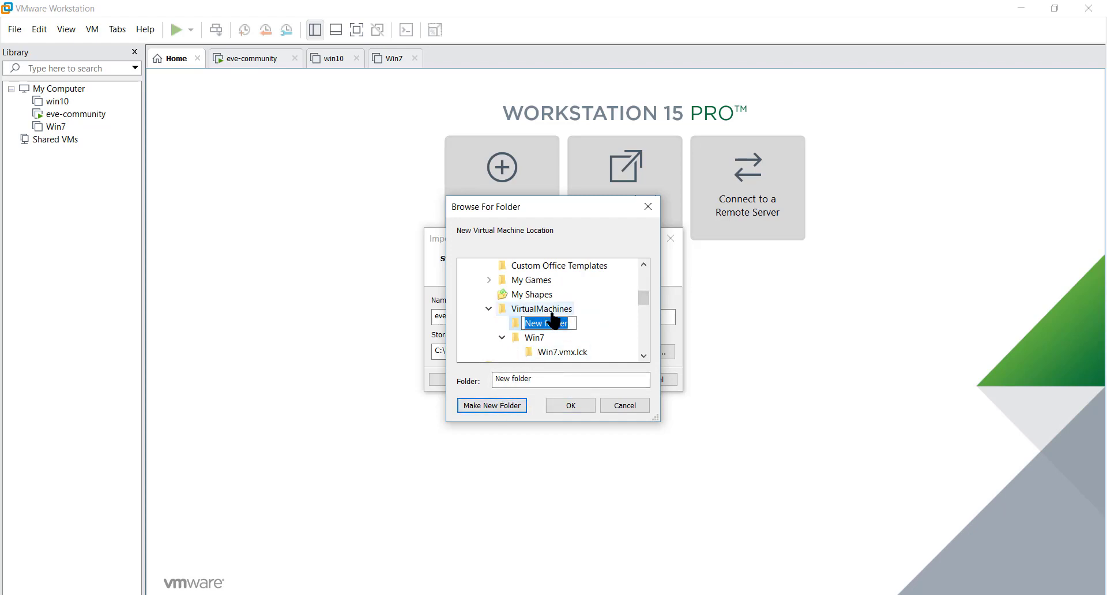
pyautogui.press('Return')
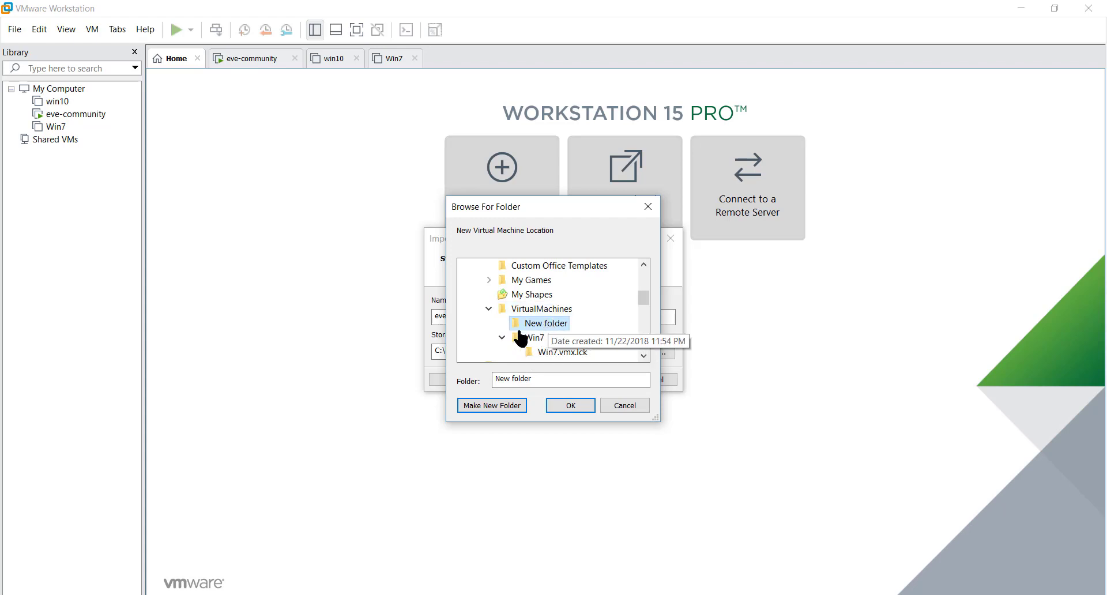
# Try to rename the new folder by replacing the name of the chosen storage folder.
pyautogui.click(503, 337)
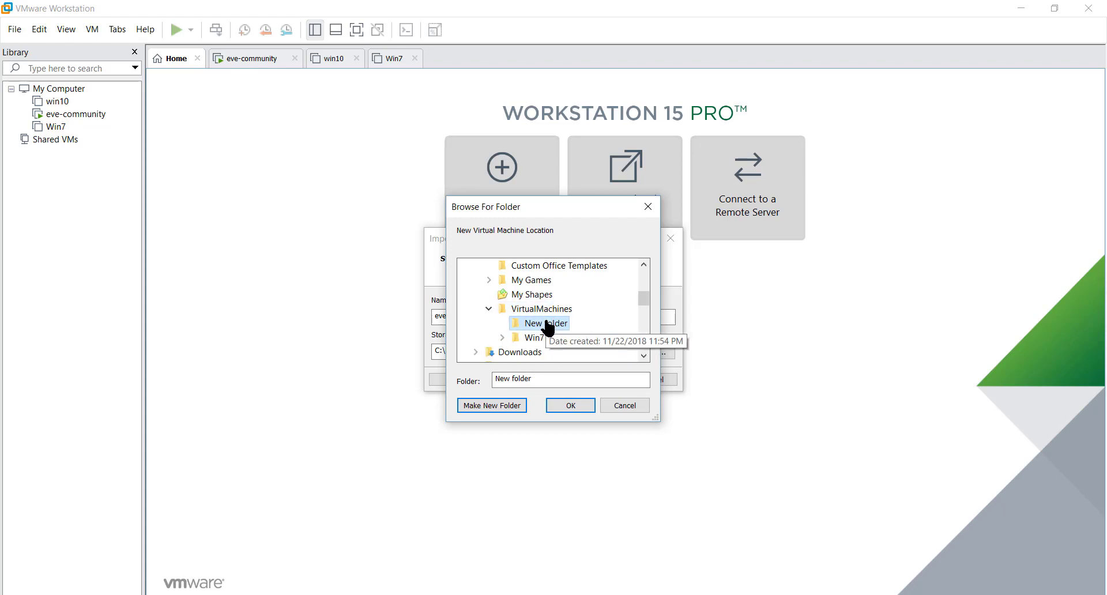
pyautogui.moveTo(537, 376); pyautogui.dragTo(470, 383)
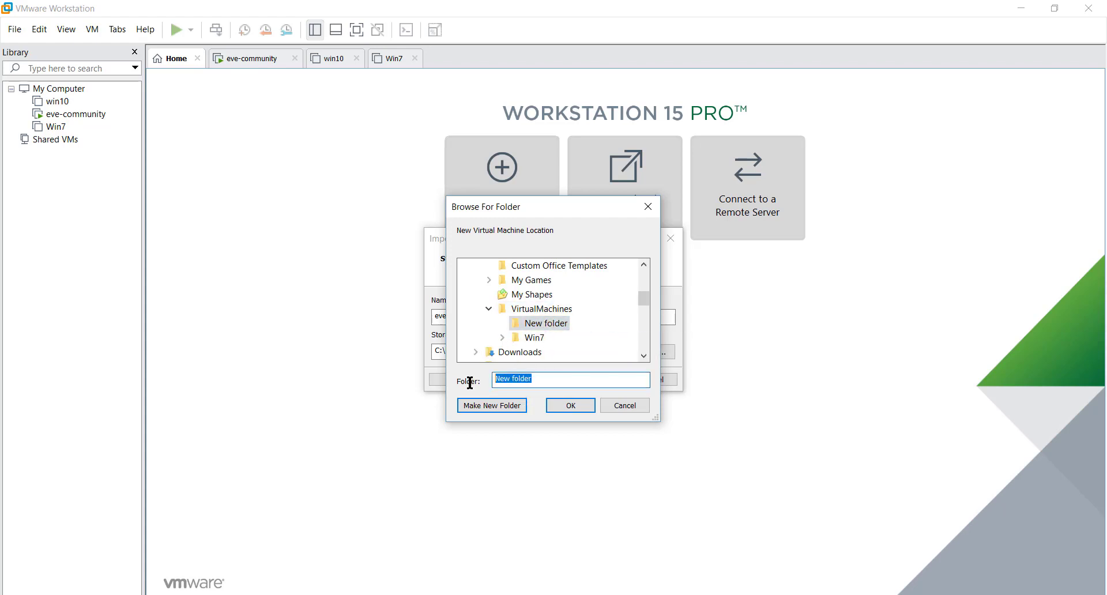
pyautogui.write('eve')
pyautogui.write('-c')
pyautogui.click(542, 312)
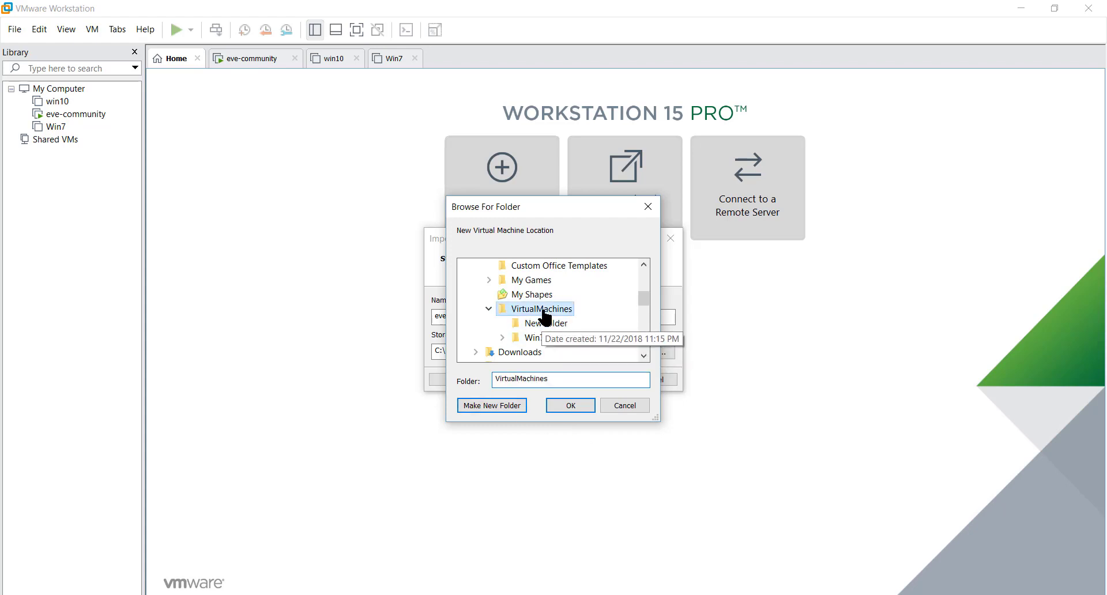
pyautogui.click(546, 325)
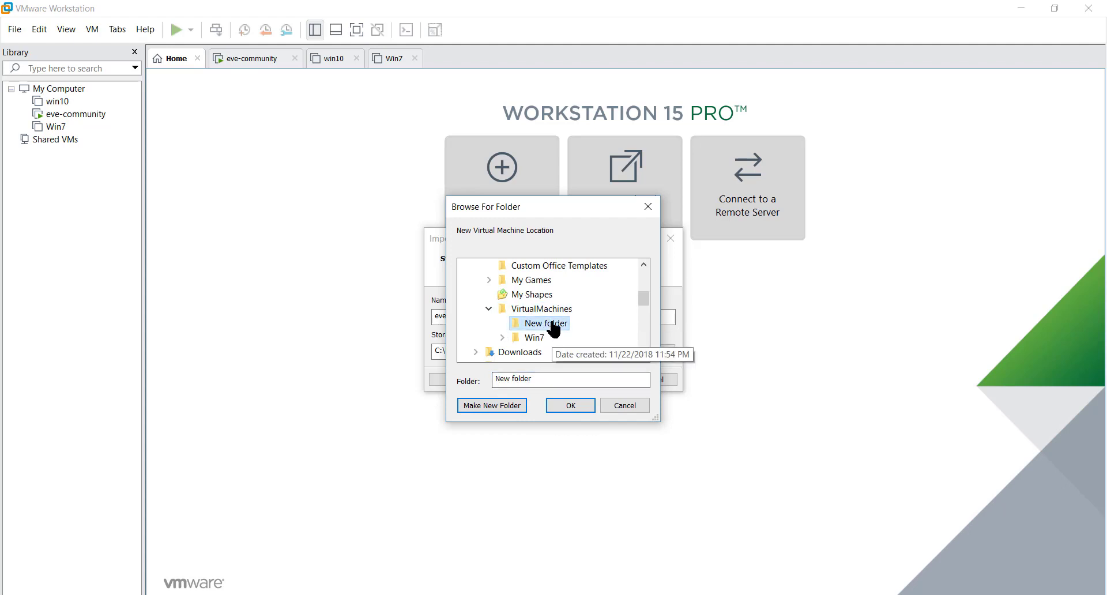
# Rename the new folder inside VirtualMachines as eve-ova.
pyautogui.rightClick(552, 323)
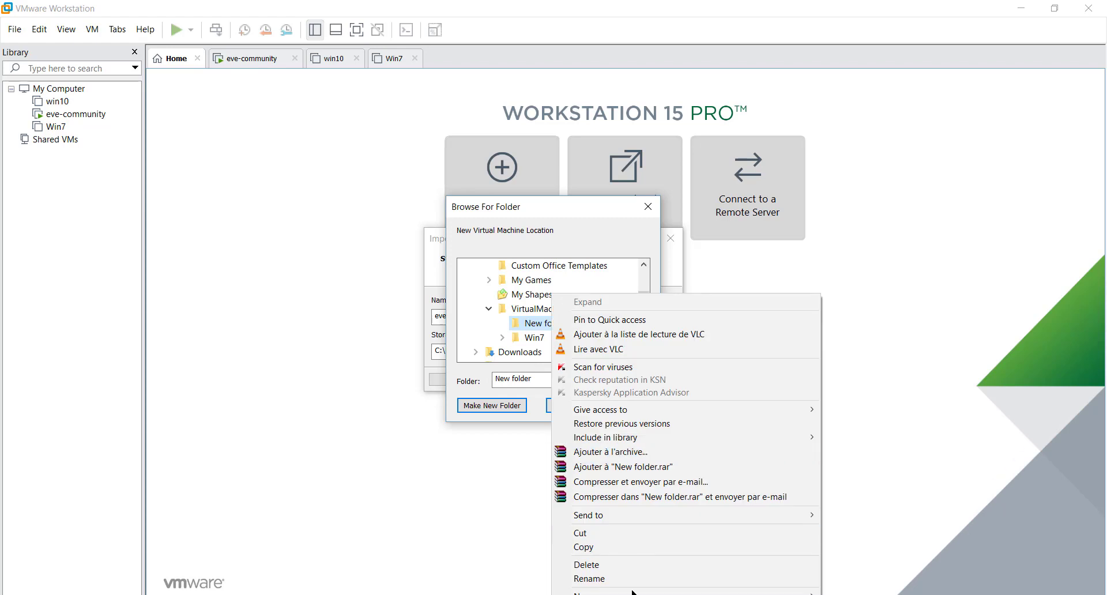
pyautogui.click(614, 578)
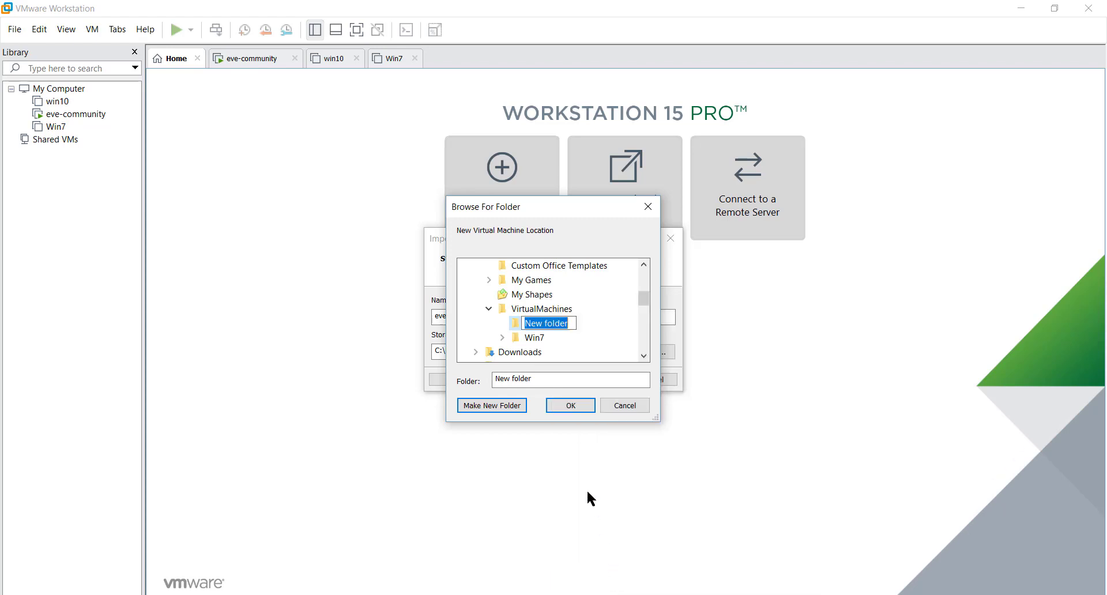
pyautogui.write('eve')
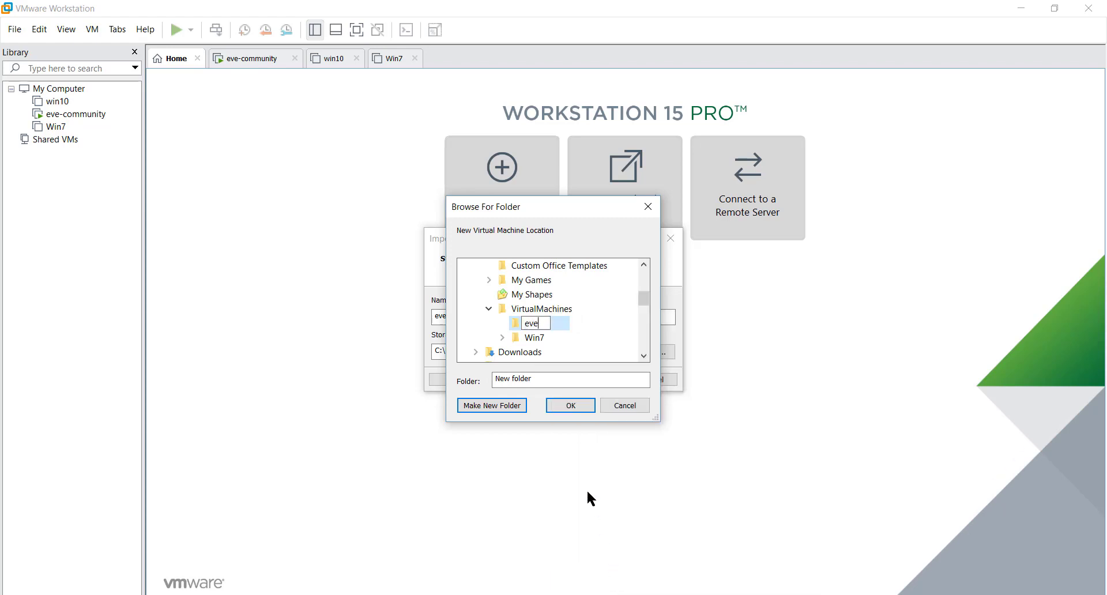
pyautogui.write('-ova')
pyautogui.press('Return')
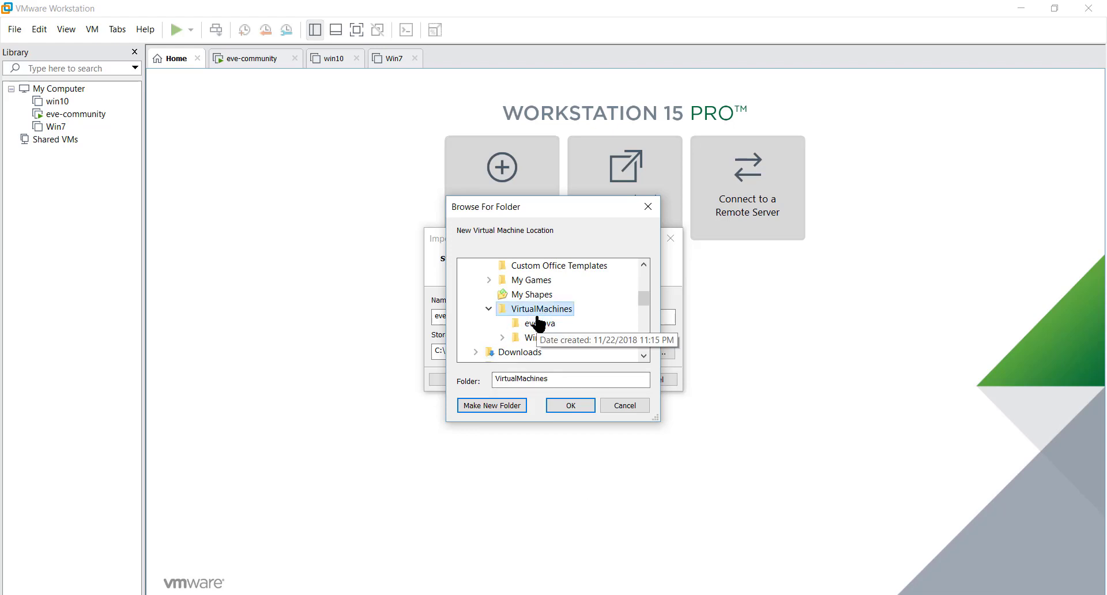
# Choose the eve-ova folder as the storage path and import the virtual machine.
pyautogui.click(538, 324)
pyautogui.click(567, 406)
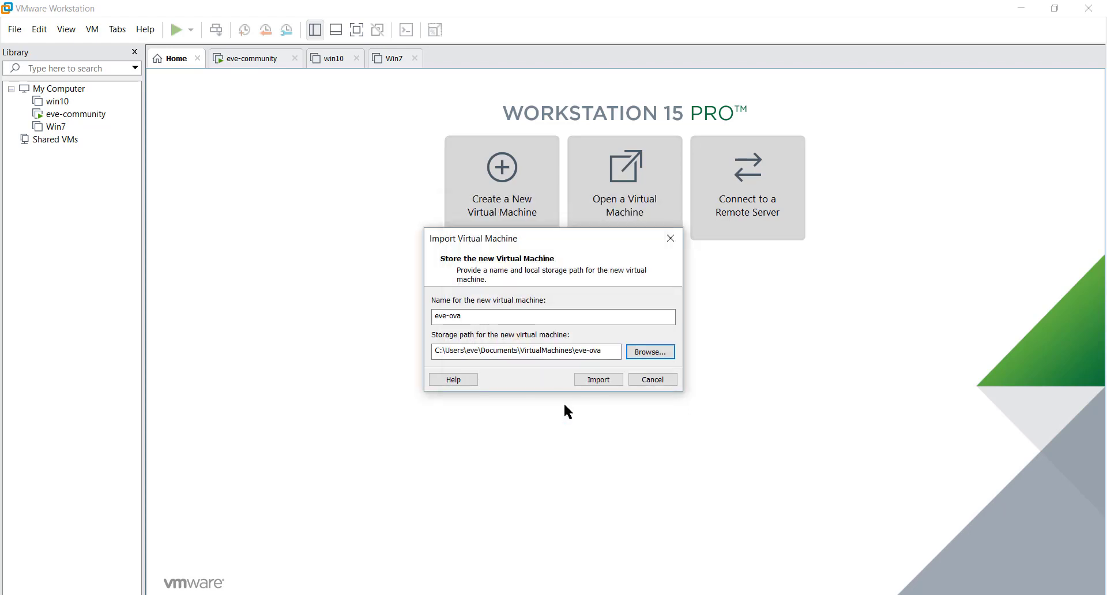
pyautogui.click(614, 379)
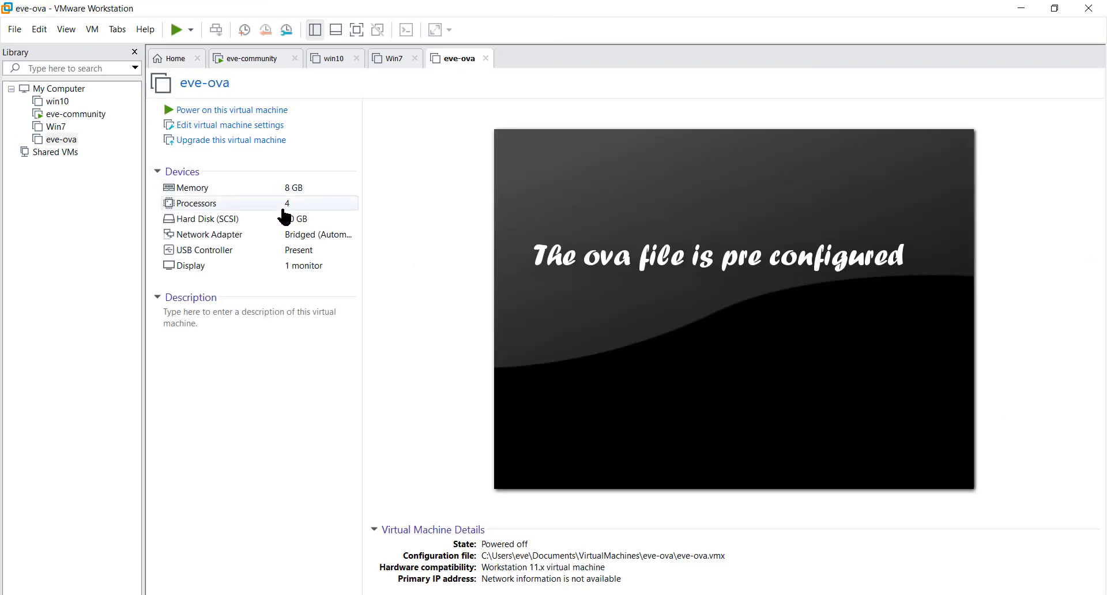
# Review the memory, processor and virtualization engine settings of the eve-ova virtual machine.
pyautogui.click(211, 128)
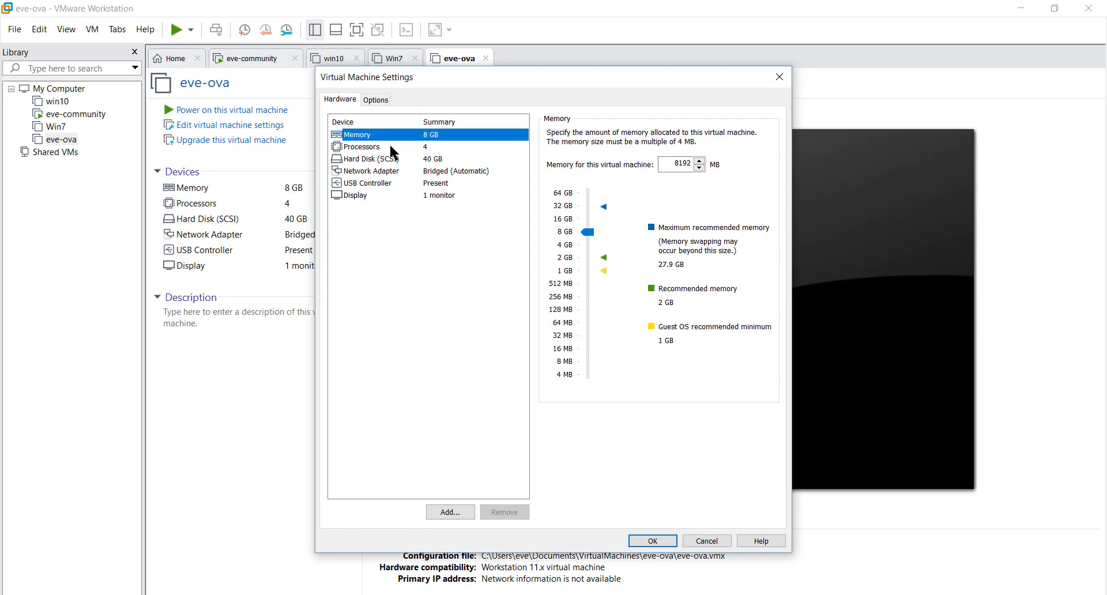
pyautogui.click(388, 147)
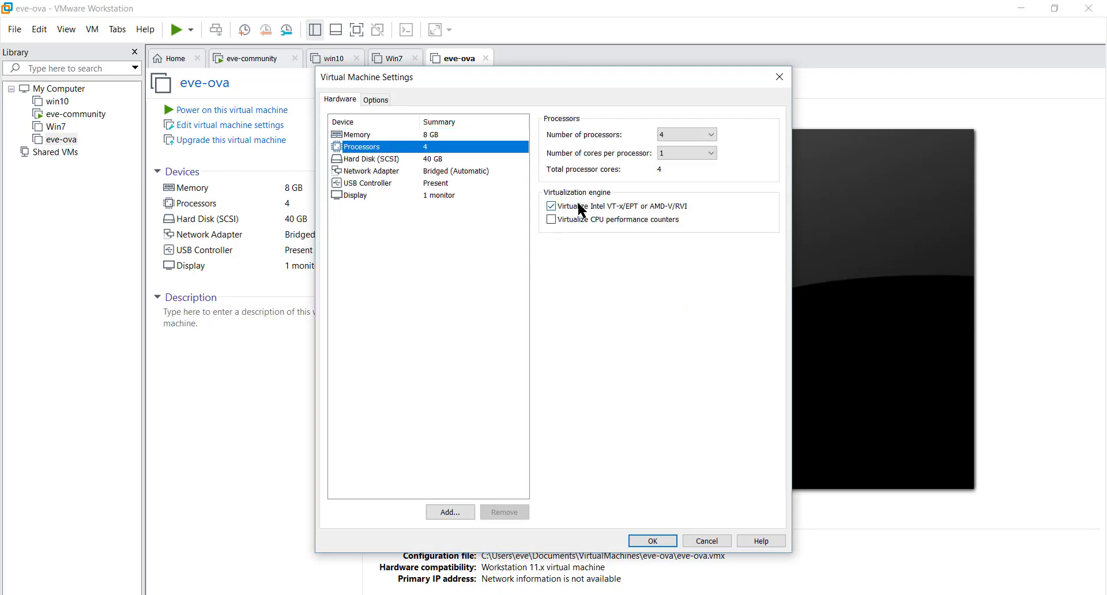
pyautogui.click(653, 541)
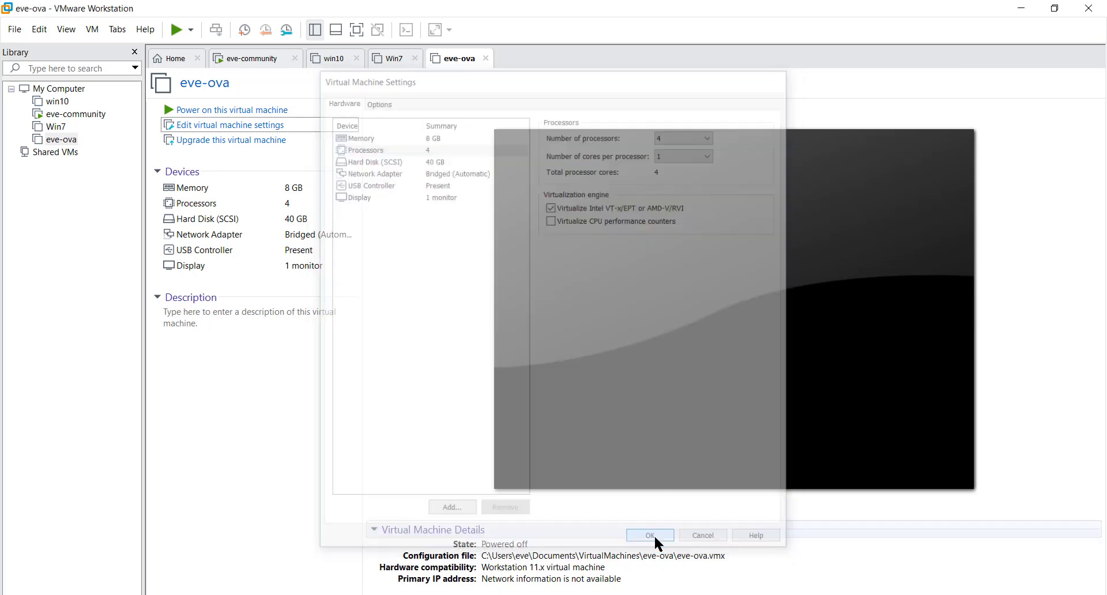
# Power on the eve-ova virtual machine and try to log in to its console as eve.
pyautogui.click(261, 111)
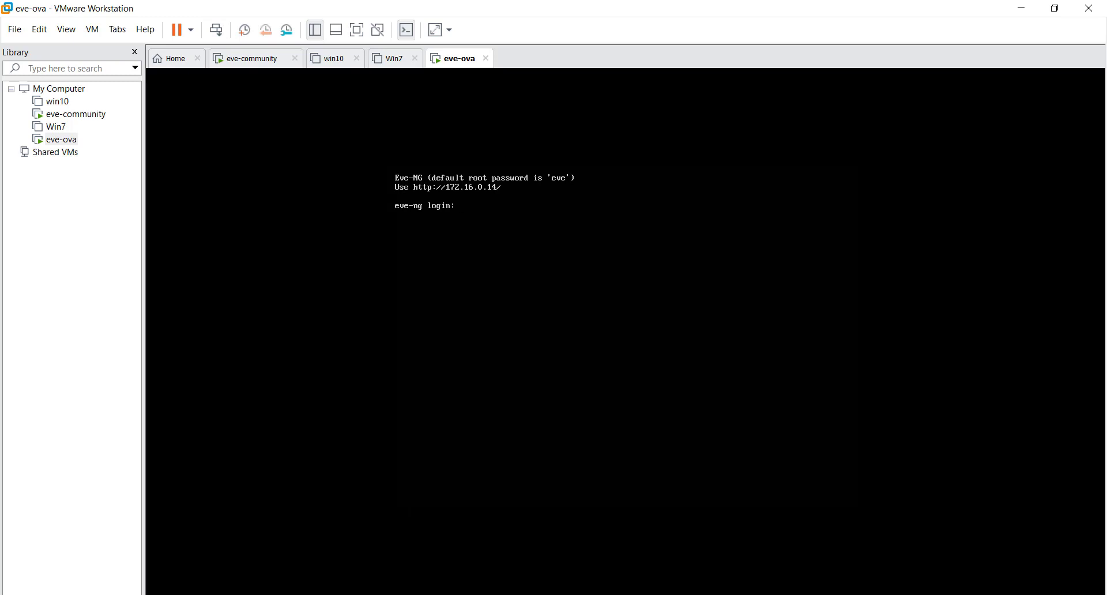
pyautogui.write('eve')
pyautogui.press('Return')
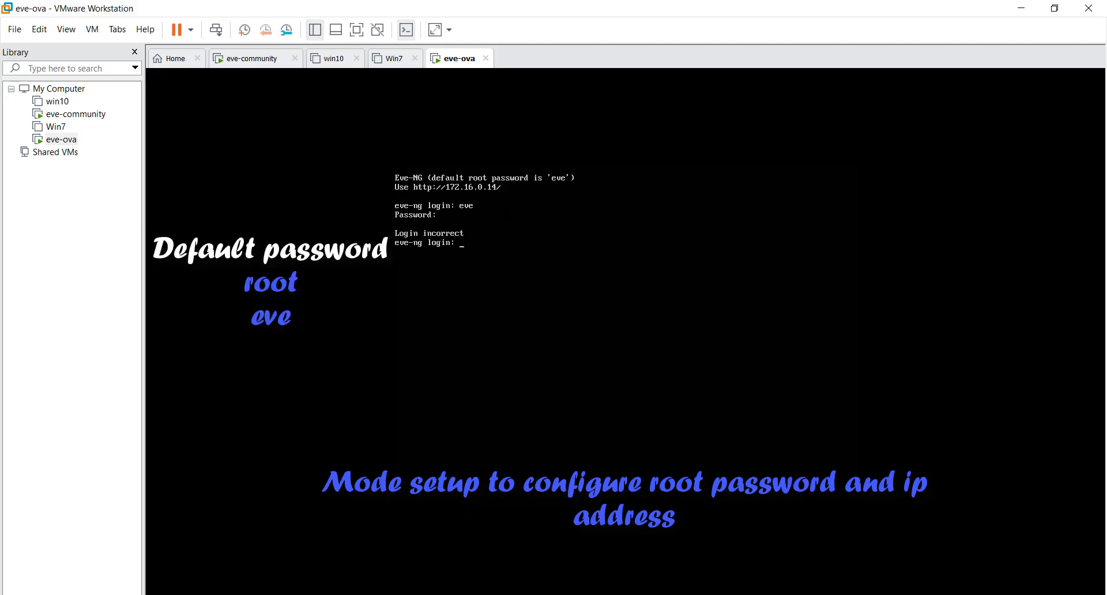
# Log in to the virtual machine's console as root with the account password.
pyautogui.write('root')
pyautogui.press('Return')
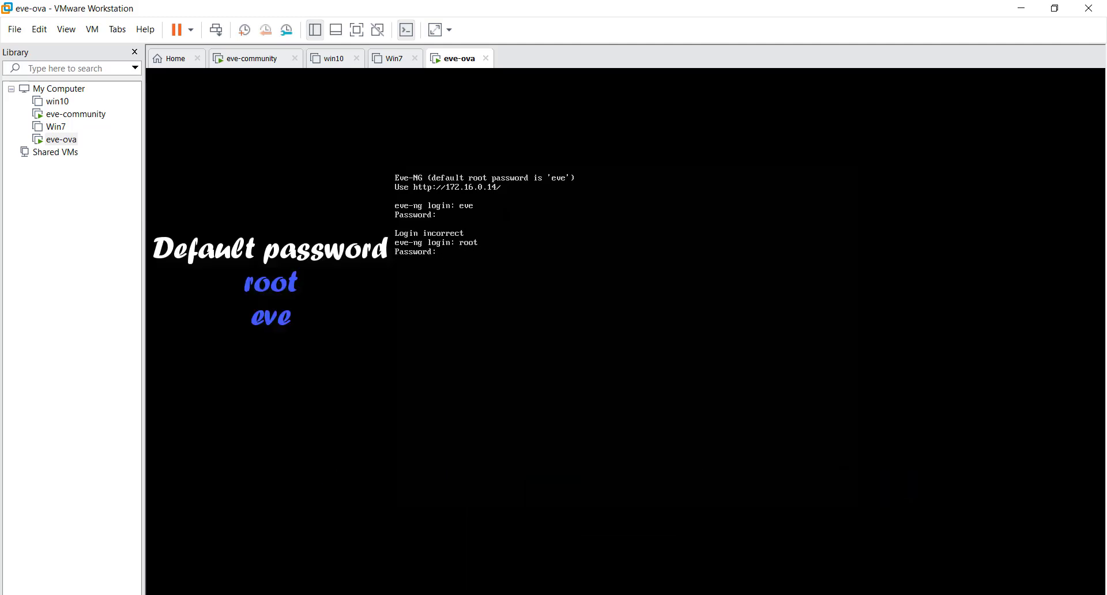
pyautogui.write('eve')
pyautogui.press('Return')
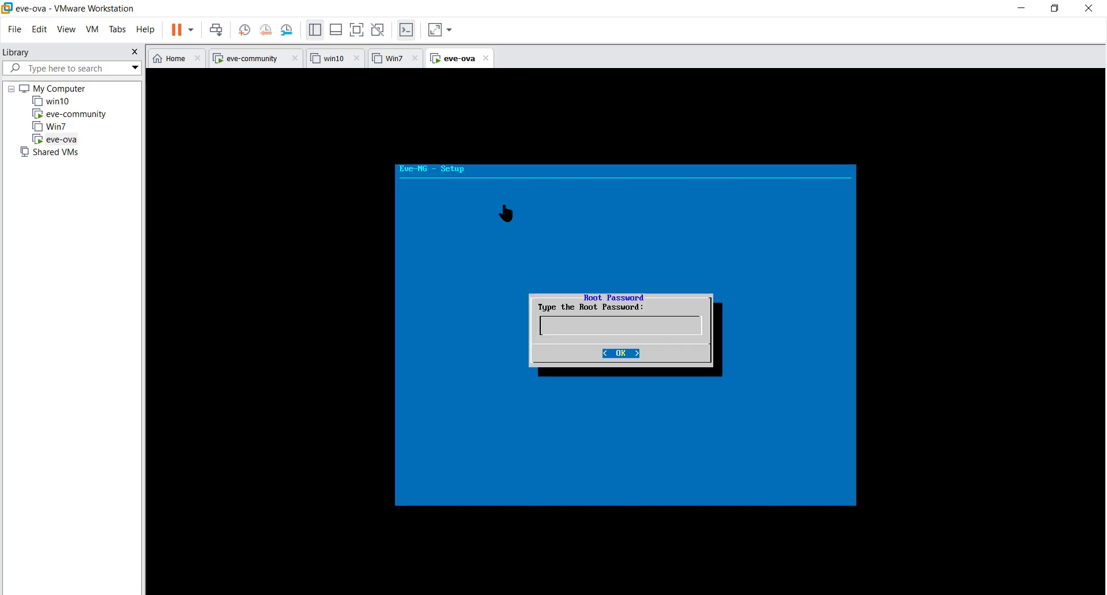
# Enter and confirm the new root password in the Eve-NG setup.
pyautogui.press('Return')
pyautogui.write('eve')
pyautogui.press('Return')
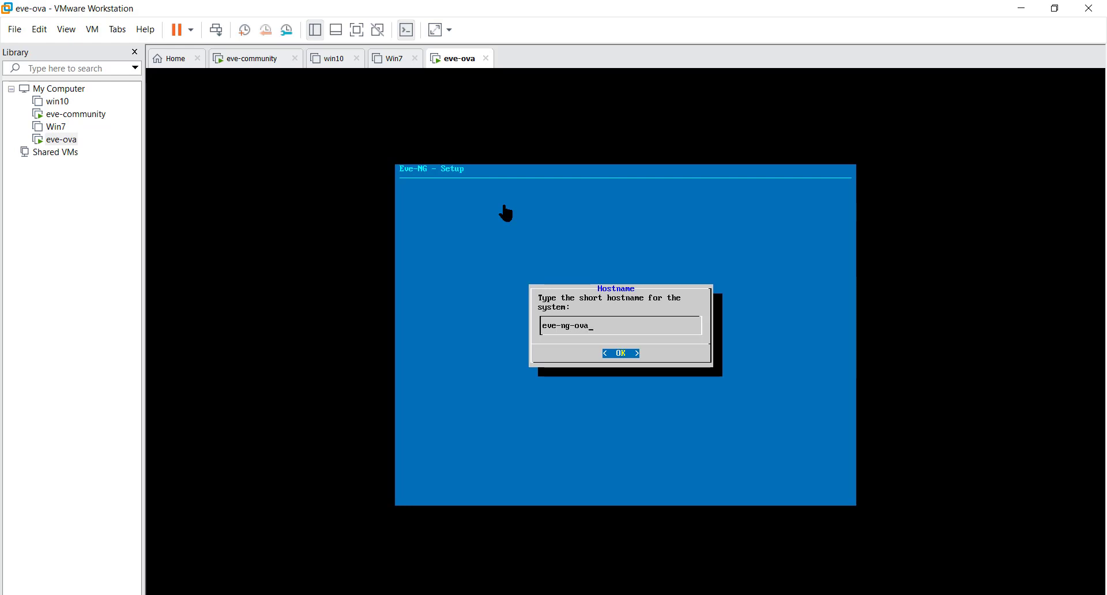
# Accept eve-ng-ova as the short hostname and set the DNS domain name to root.local.
pyautogui.press('Return')
pyautogui.press('BackSpace')
pyautogui.press('BackSpace')
pyautogui.press('BackSpace')
pyautogui.press('BackSpace')
pyautogui.press('BackSpace')
pyautogui.press('BackSpace')
pyautogui.press('BackSpace')
pyautogui.press('BackSpace')
pyautogui.press('BackSpace')
pyautogui.press('BackSpace')
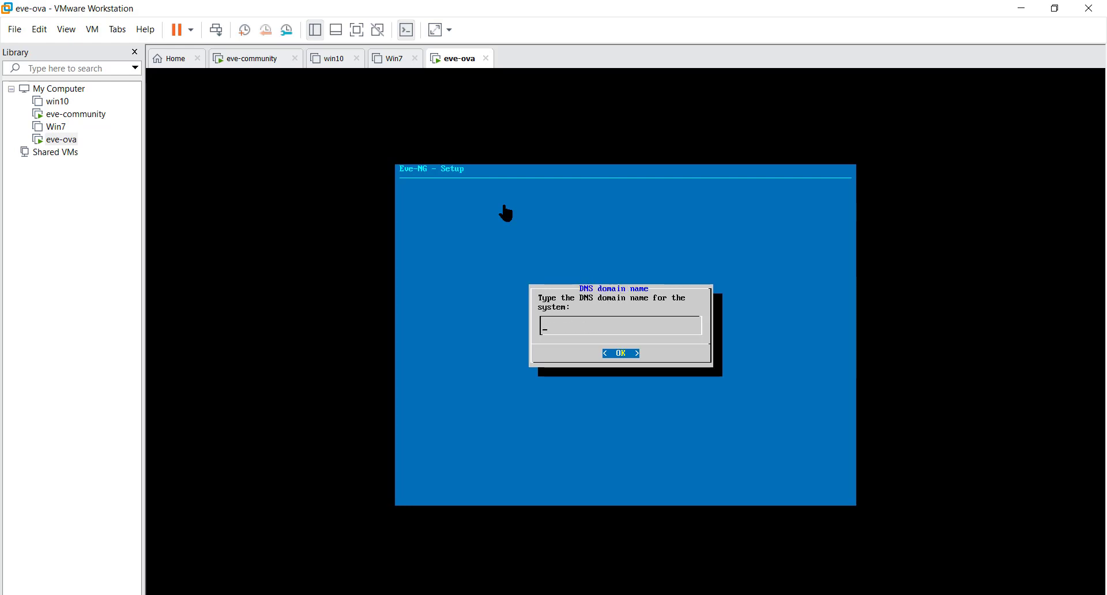
pyautogui.write('root.local')
pyautogui.press('Return')
# Choose static addressing for the management network and set its IP address to 172.16.0.101.
pyautogui.press('Down')
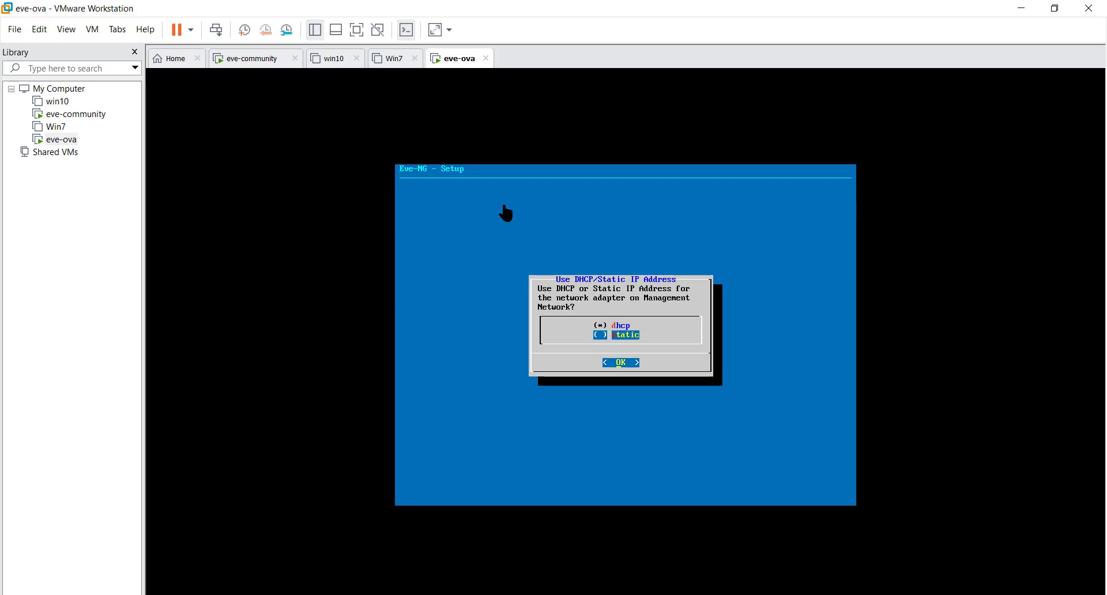
pyautogui.press('space')
pyautogui.press('Return')
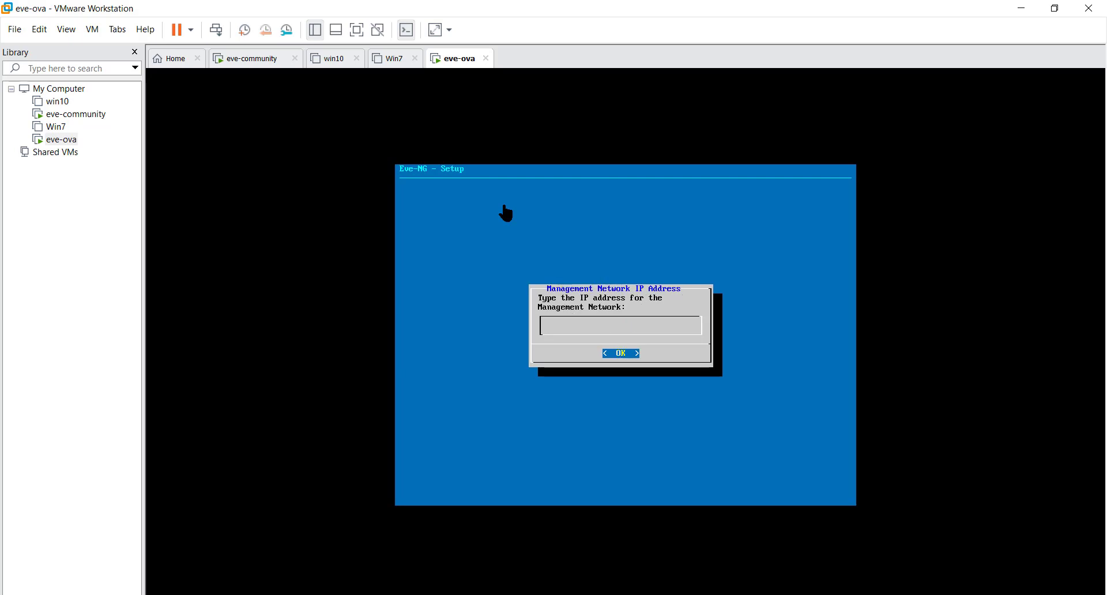
pyautogui.write('172.16.0.101')
pyautogui.press('Return')
# Set the management network's subnet mask to 255.255.0.0 and enter a default gateway in the 172.16.0 range.
pyautogui.write('255.255')
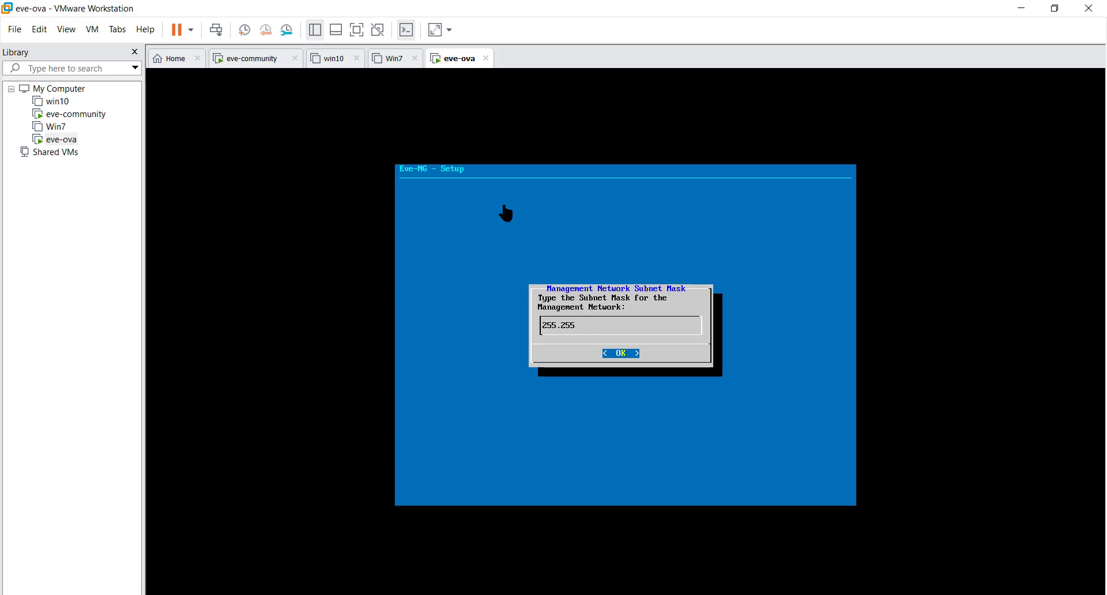
pyautogui.write('.2')
pyautogui.press('BackSpace')
pyautogui.write('0.0')
pyautogui.press('Return')
pyautogui.write('1')
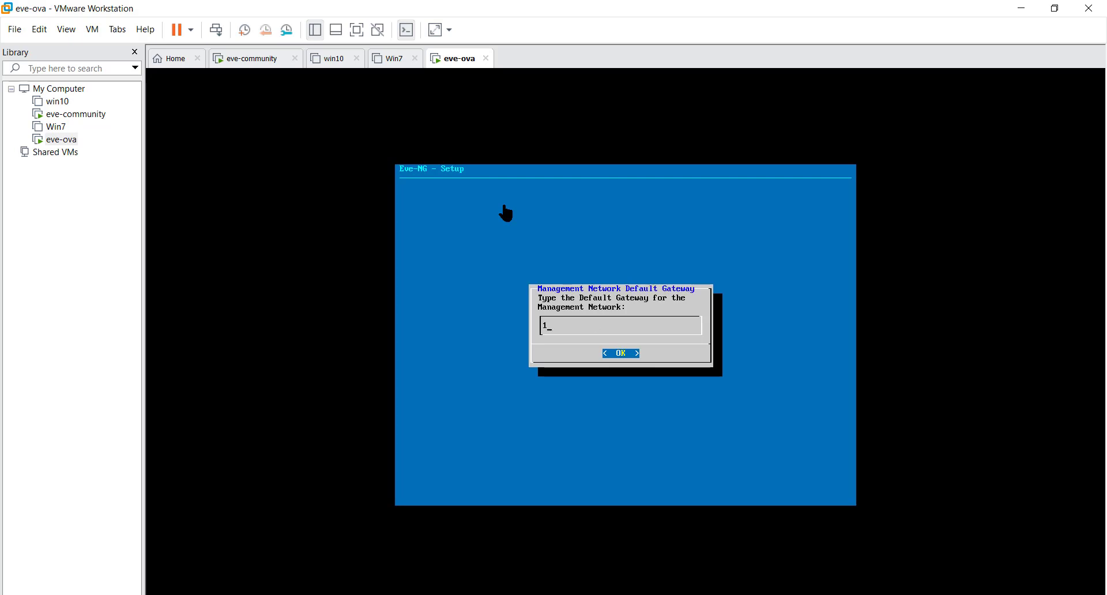
pyautogui.write('72.16.0')
pyautogui.press('Return')
# Set the primary DNS server to 1.1.1.1 and the secondary DNS server to 4.2.2.2.
pyautogui.write('1.1.1.1')
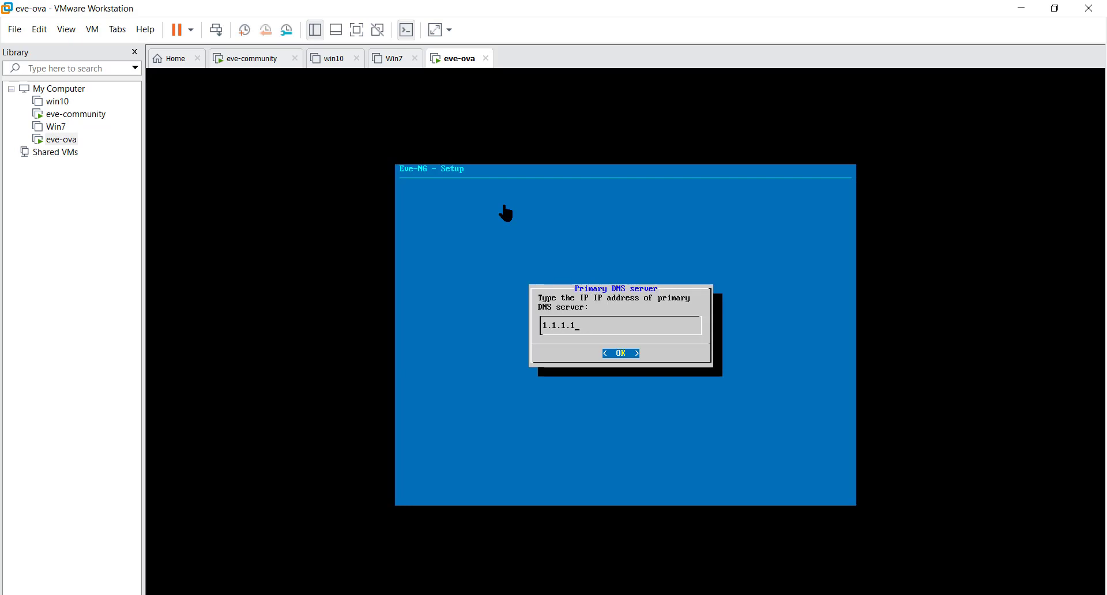
pyautogui.press('Return')
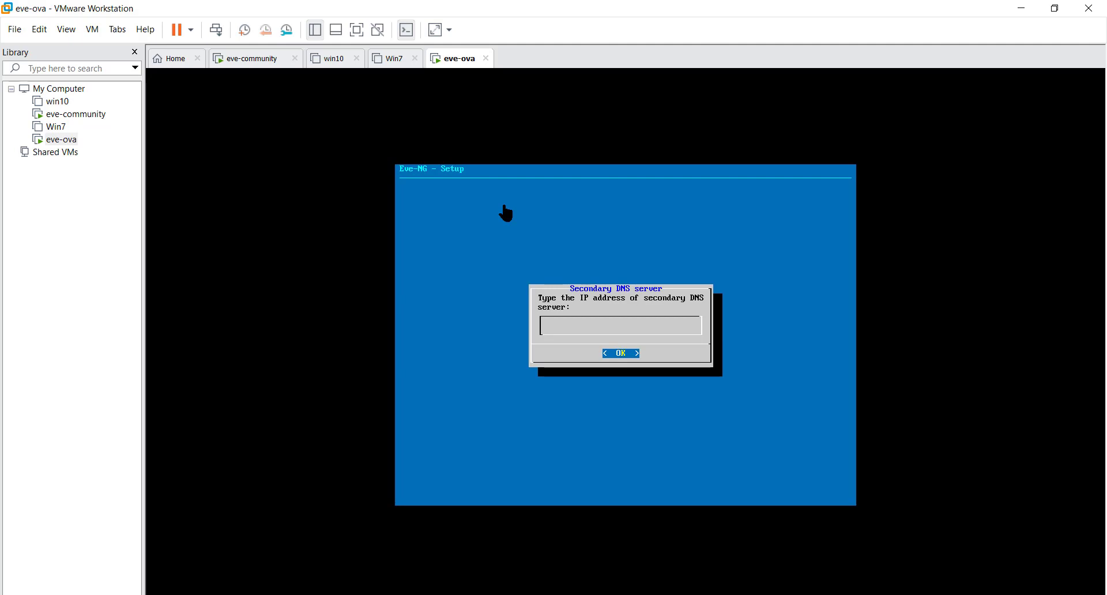
pyautogui.write('4.2.2.2')
pyautogui.press('Return')
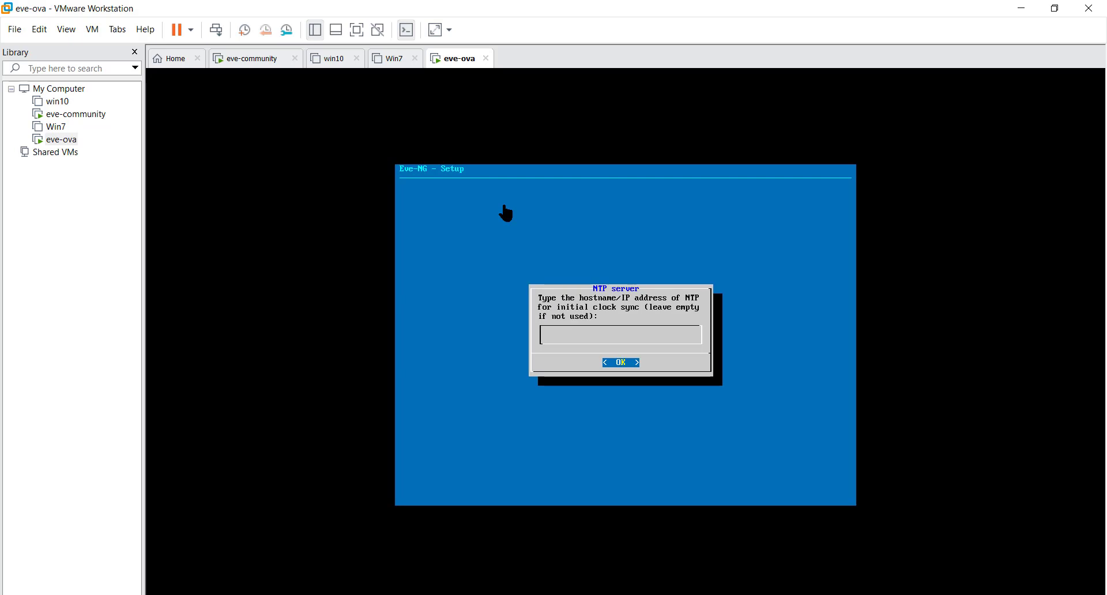
# Enter an Africa pool host as the NTP server and finish the Eve-NG setup.
pyautogui.write('0')
pyautogui.write('africa.pool')
pyautogui.write('g')
pyautogui.press('Return')
pyautogui.press('Return')
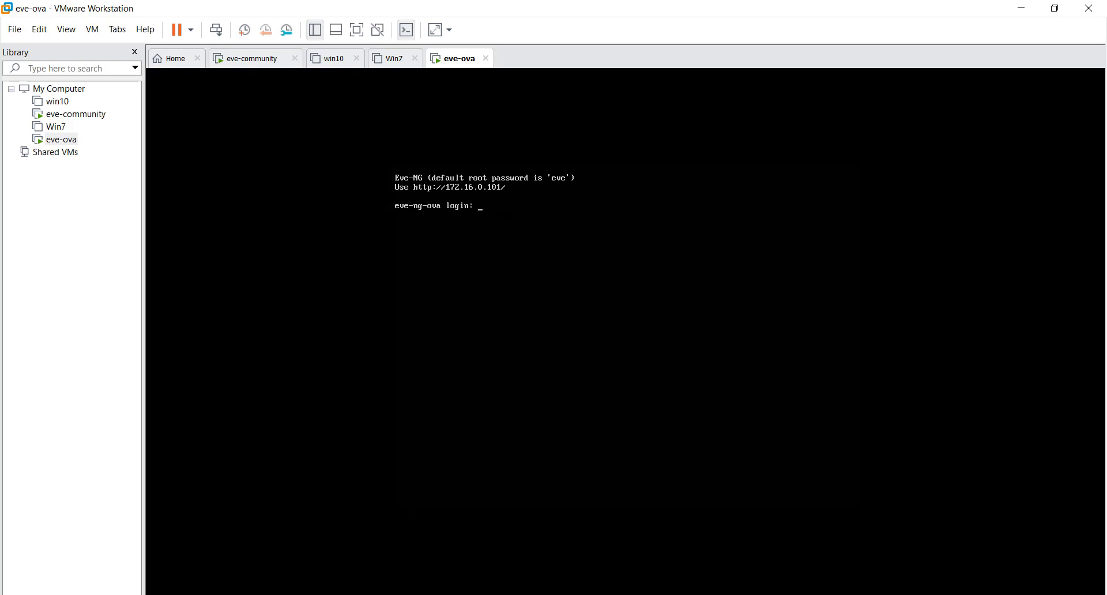
# Log in to the eve-ova console as root with the root password.
pyautogui.write('oot')
pyautogui.press('Return')
pyautogui.write('eve')
pyautogui.press('Return')
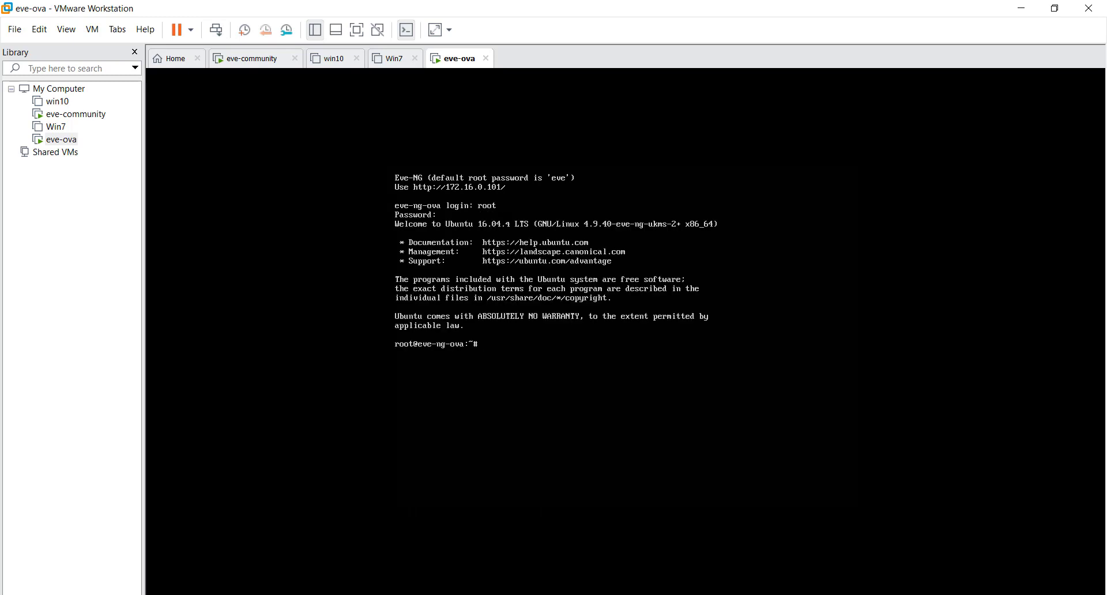
# Display the configuration of all network interfaces with ifconfig, followed by that of eth0 only.
pyautogui.write('ifconfig')
pyautogui.press('Return')
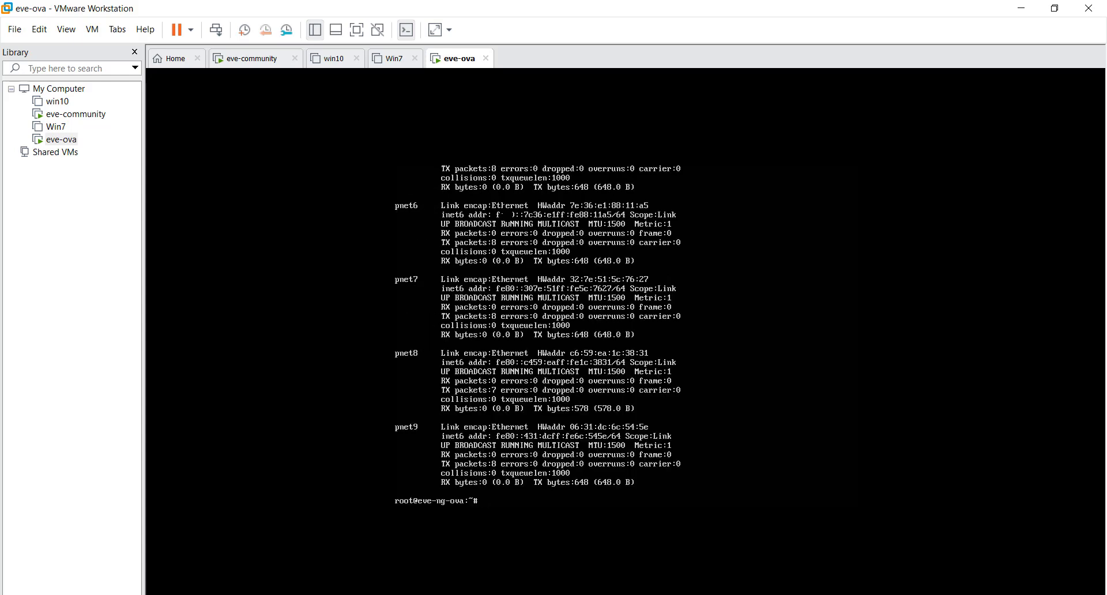
pyautogui.press('Up')
pyautogui.write('eth0')
pyautogui.press('Return')
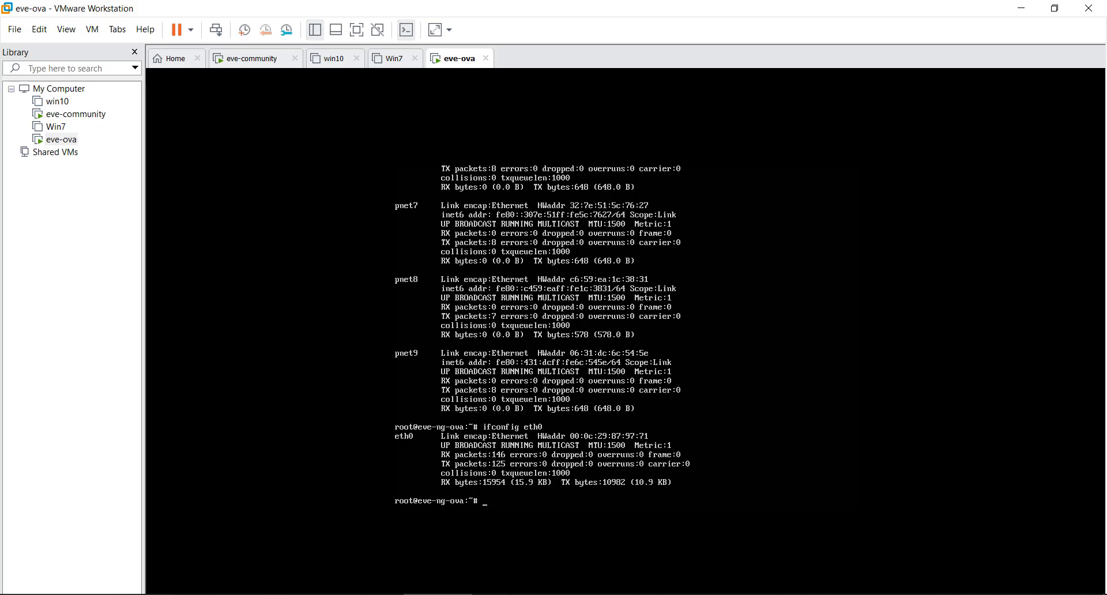
# Switch to the Command Prompt, clear its output, and ping 172.16.0.101, stopping the ping early.
pyautogui.click(715, 594)
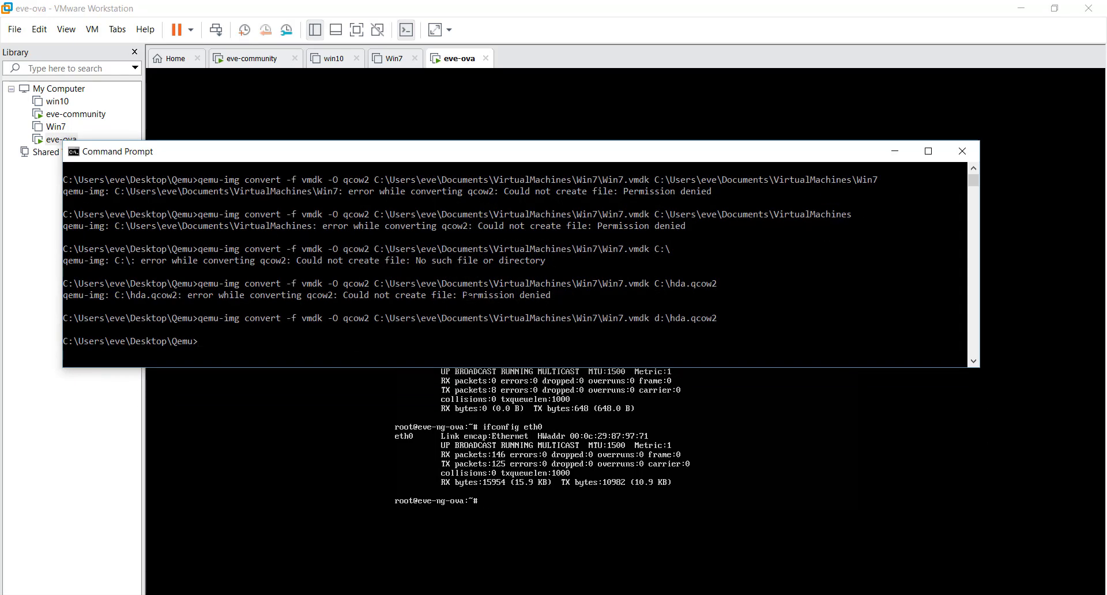
pyautogui.write('cls')
pyautogui.press('Return')
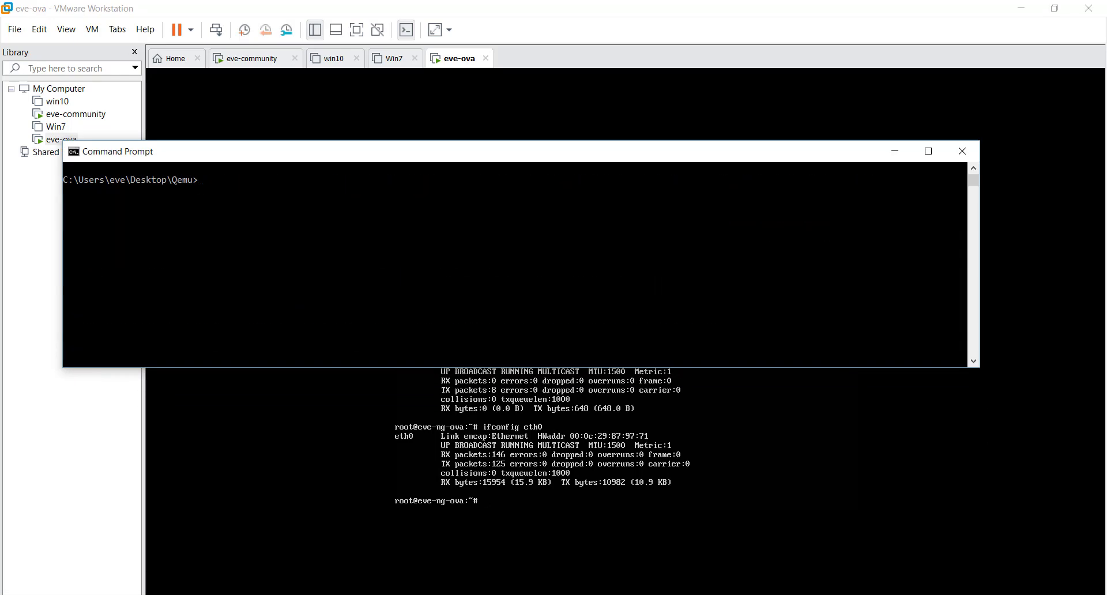
pyautogui.write('ping 172.16.0.101')
pyautogui.press('Return')
pyautogui.hotkey('ctrl', 'c')
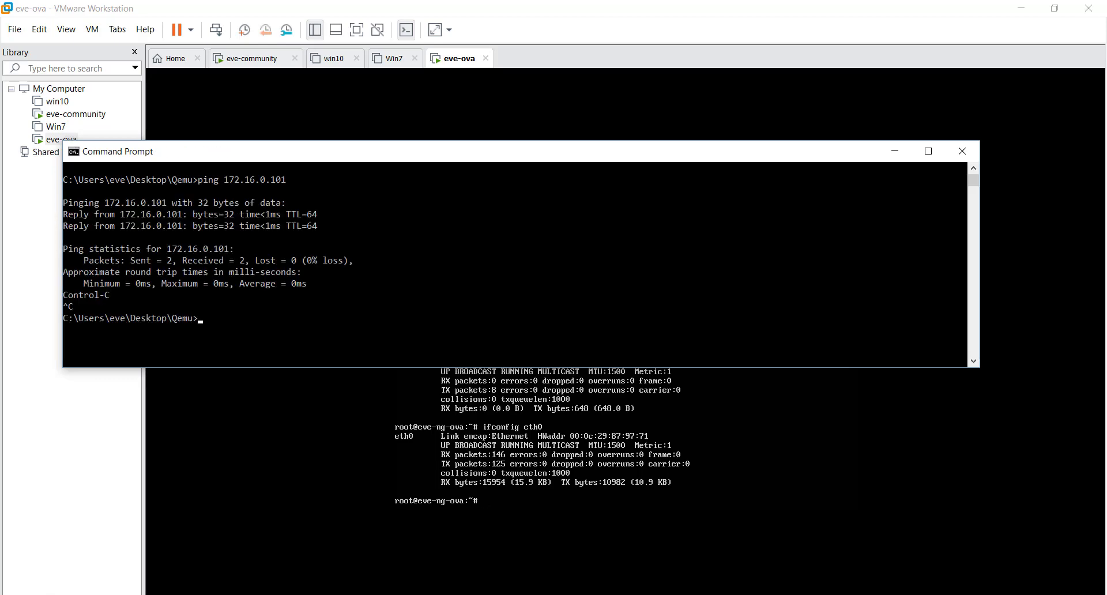
pyautogui.click(372, 594)
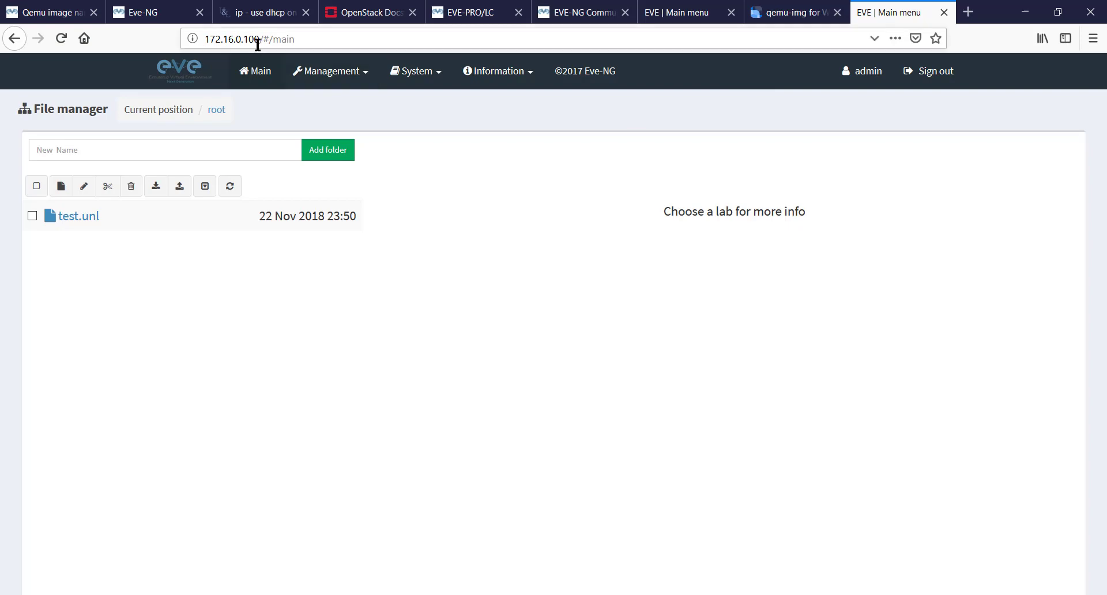
pyautogui.click(969, 12)
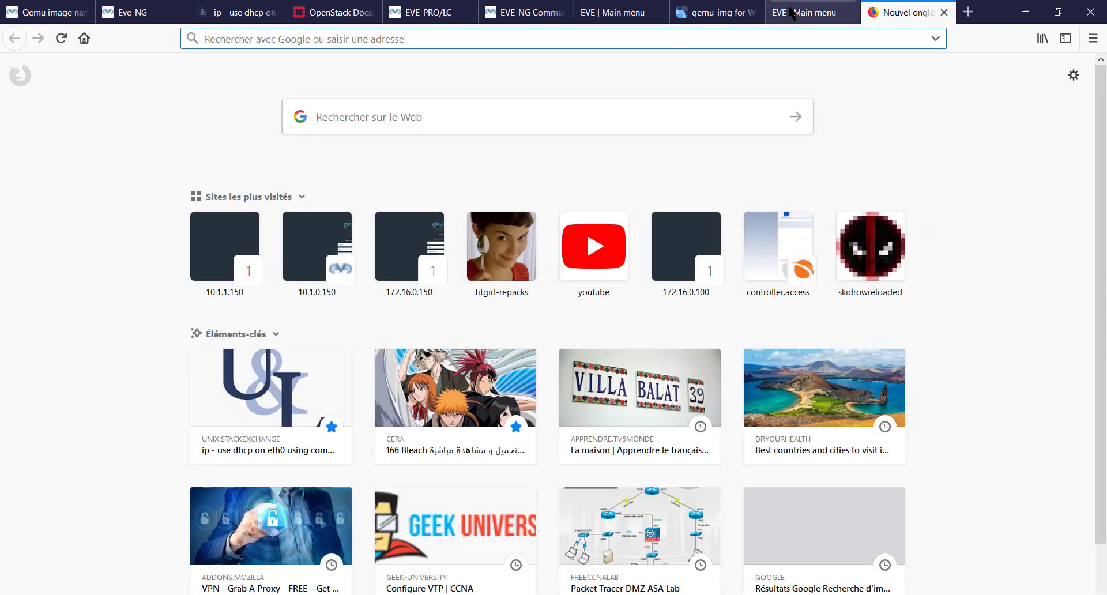
pyautogui.write('h')
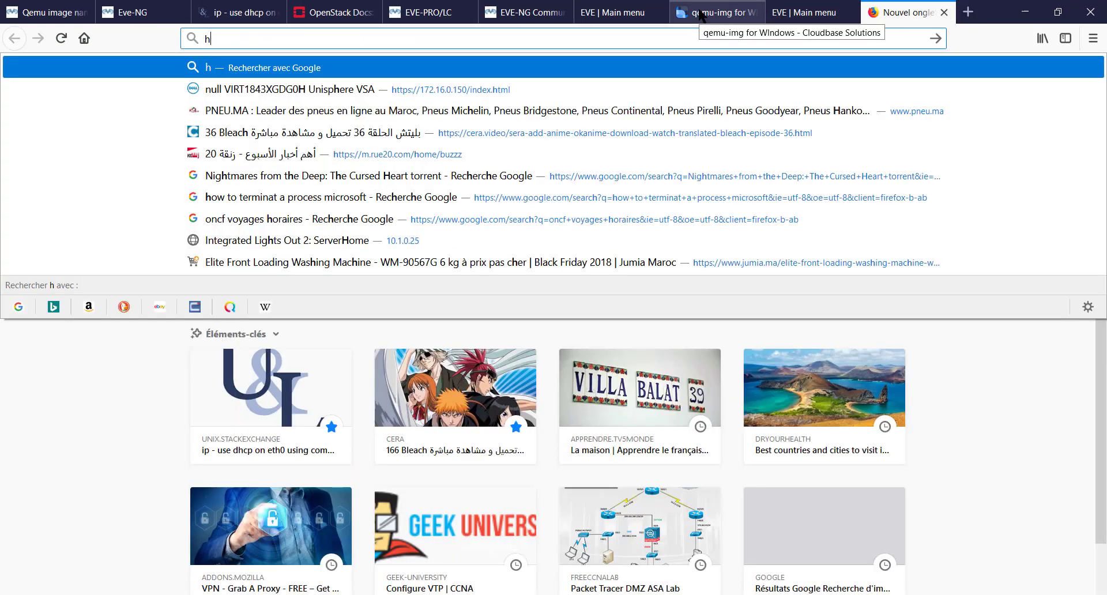
pyautogui.write('ttp:/')
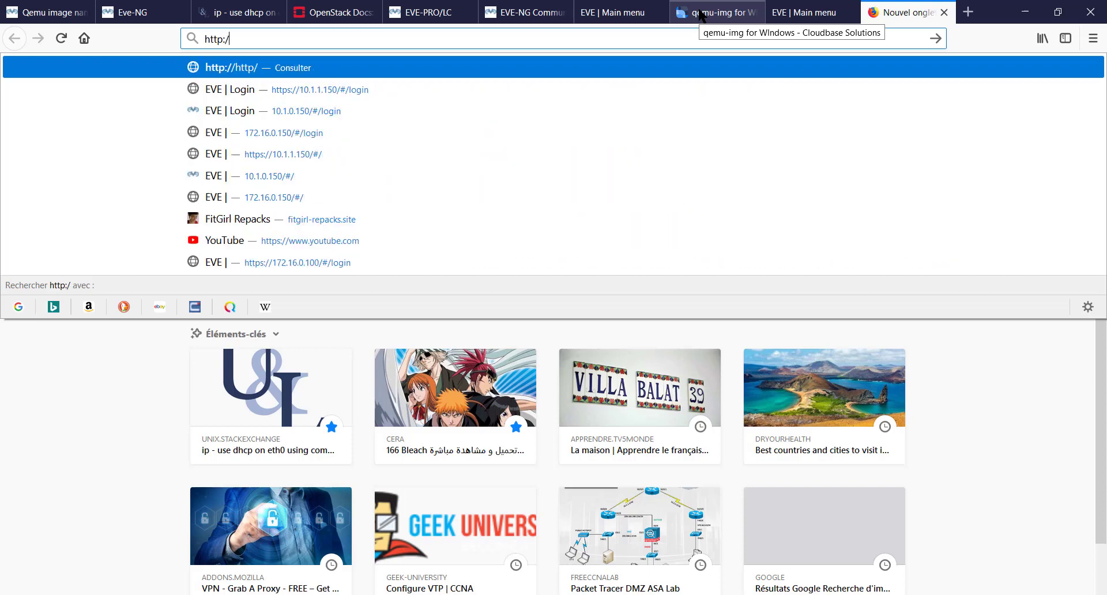
pyautogui.write('/172.1')
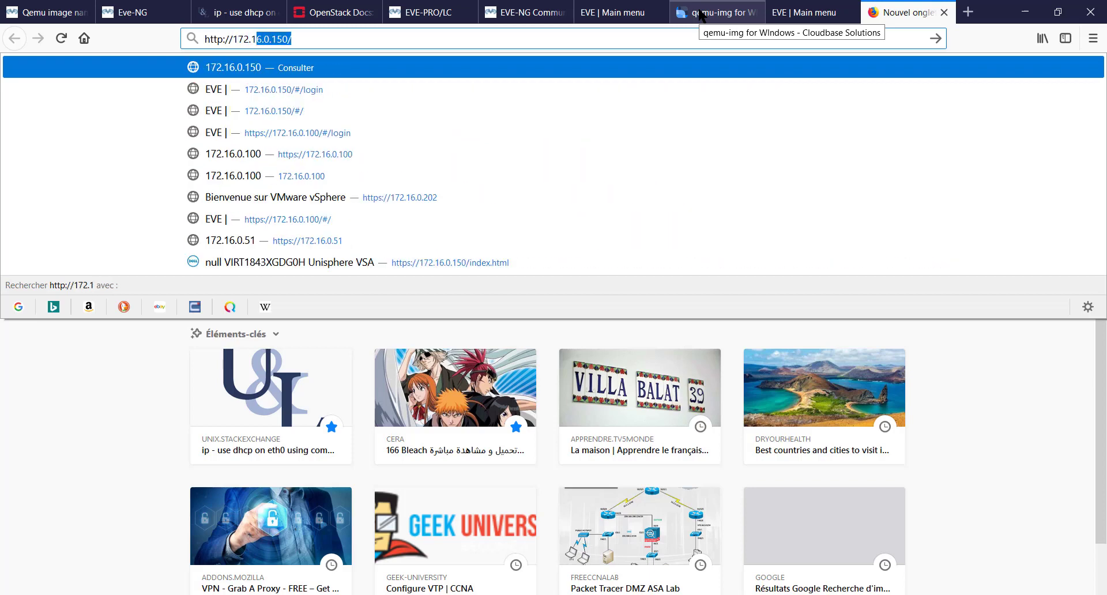
pyautogui.write('6.0.101')
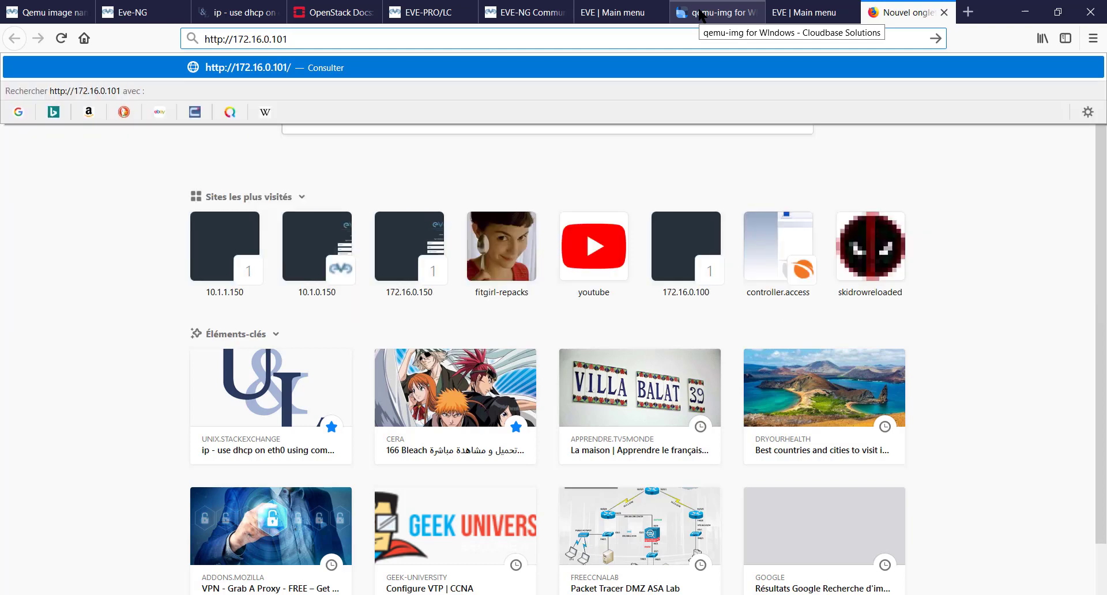
pyautogui.press('Return')
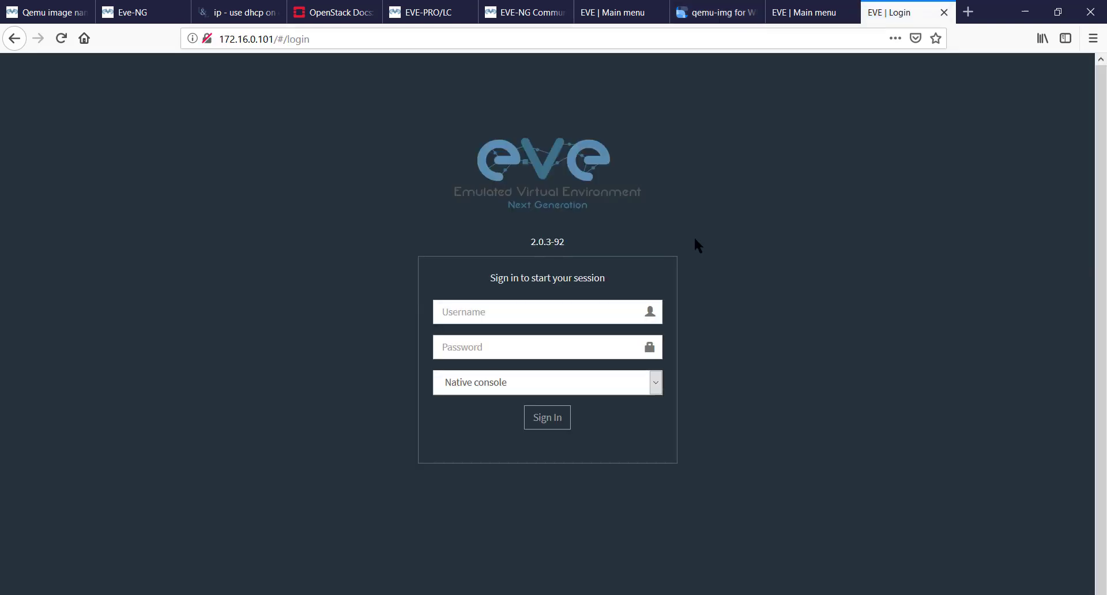
# Sign in to the EVE web interface as admin with the account password, using the native console.
pyautogui.click(539, 308)
pyautogui.write('admin')
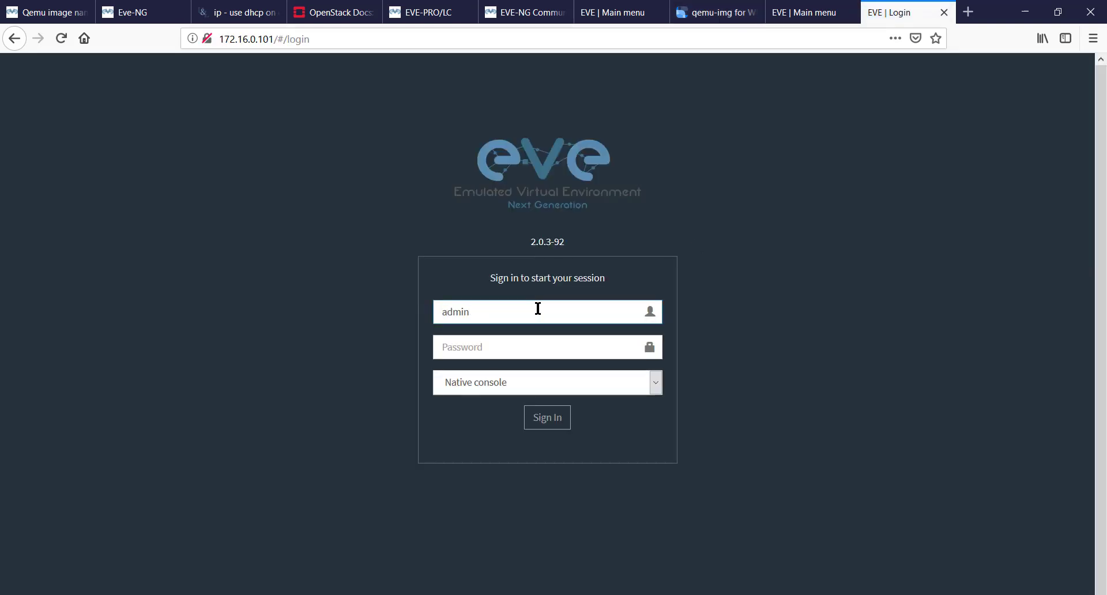
pyautogui.press('Tab')
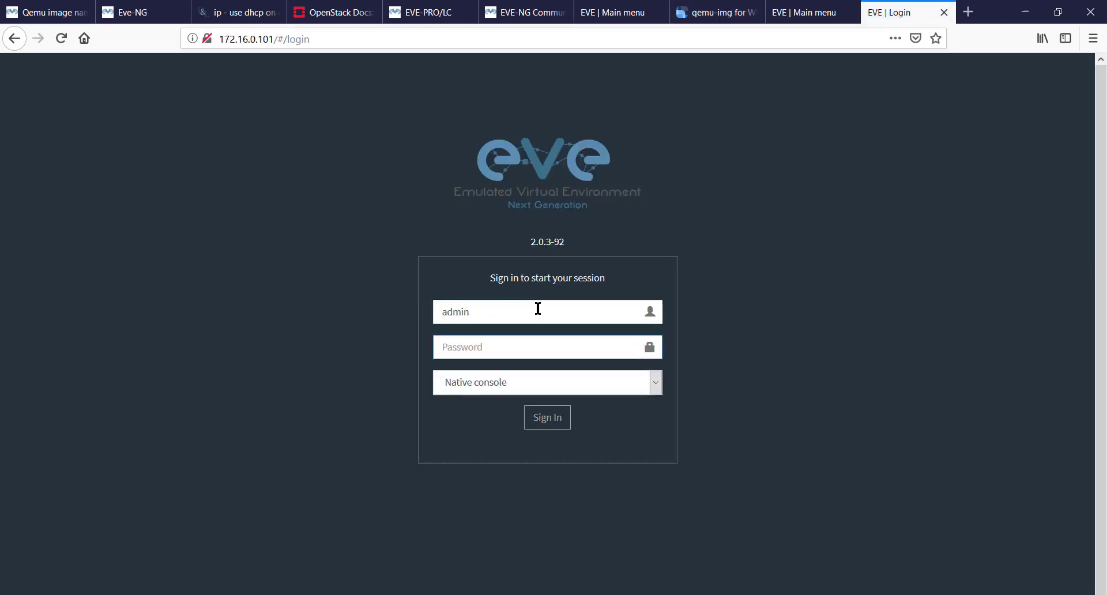
pyautogui.write('eve')
pyautogui.press('Return')
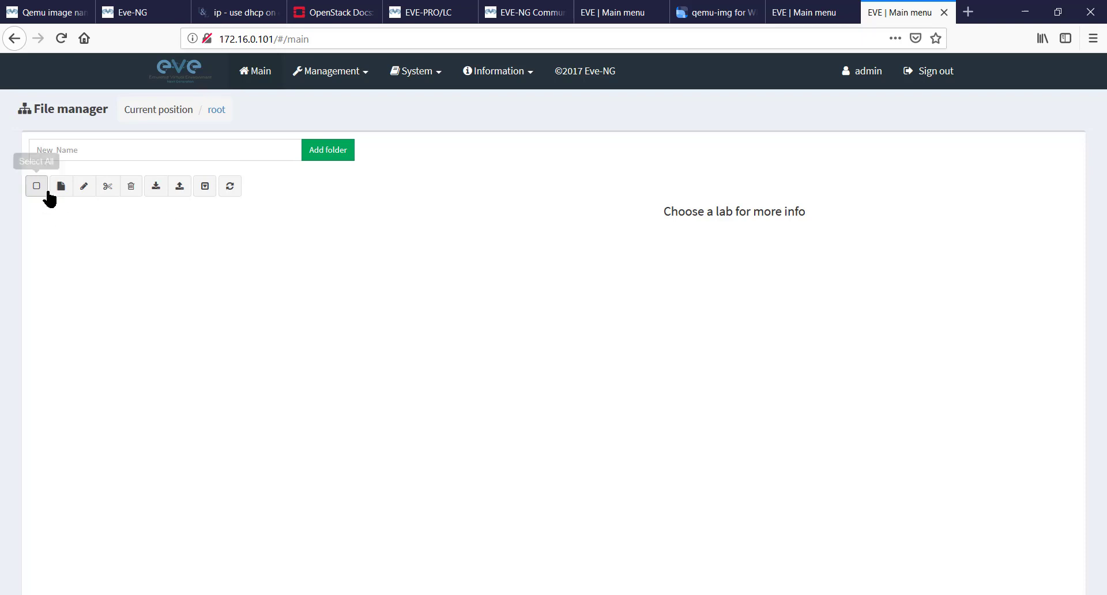
# Create and save a new lab named test in the root folder.
pyautogui.click(61, 186)
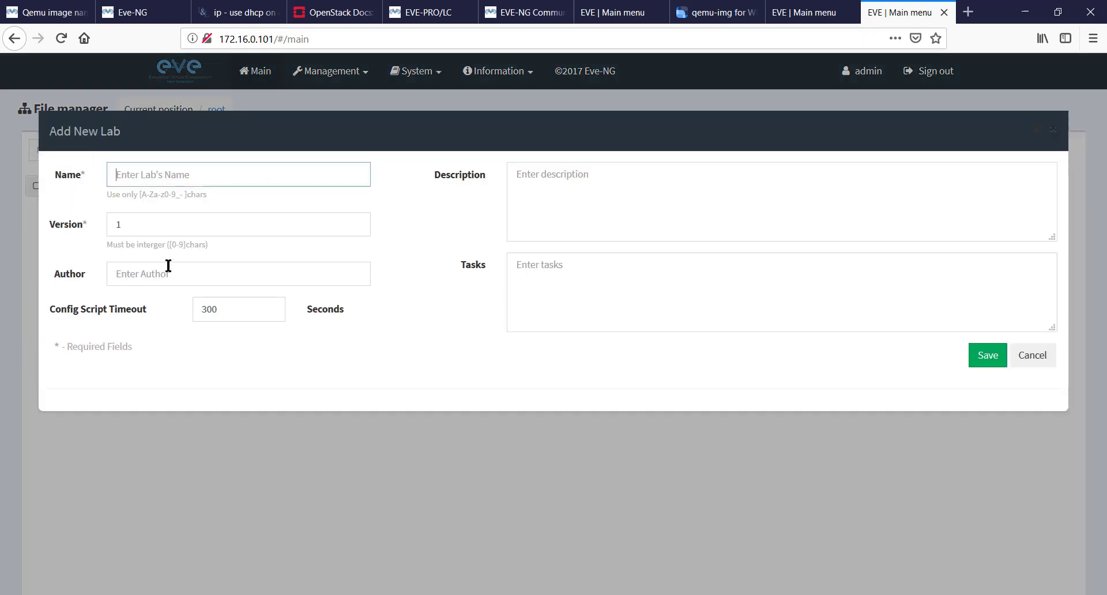
pyautogui.write('test')
pyautogui.click(143, 193)
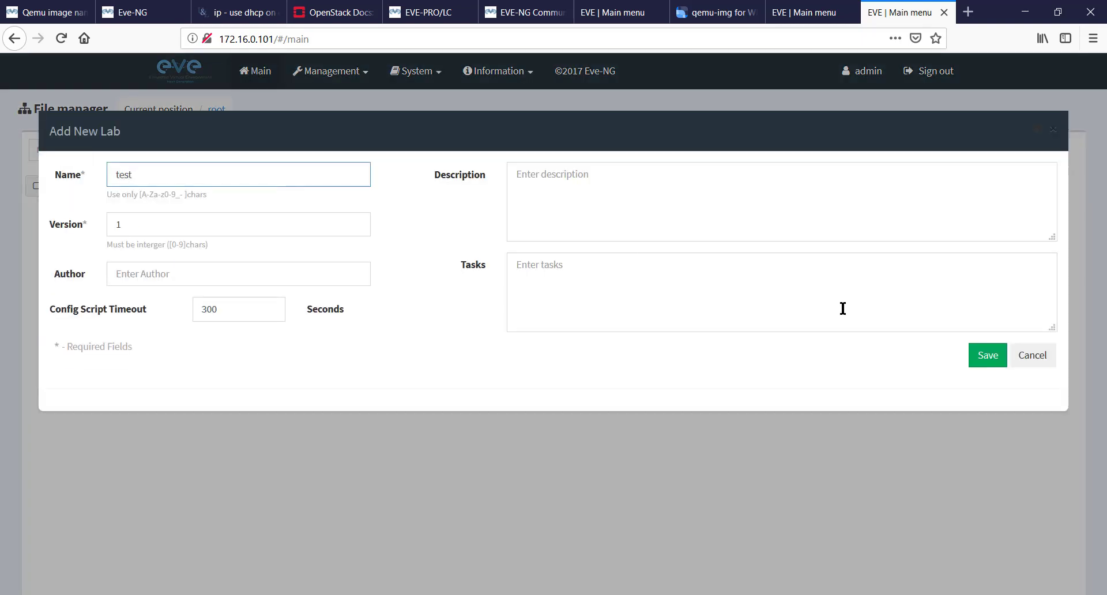
pyautogui.click(988, 358)
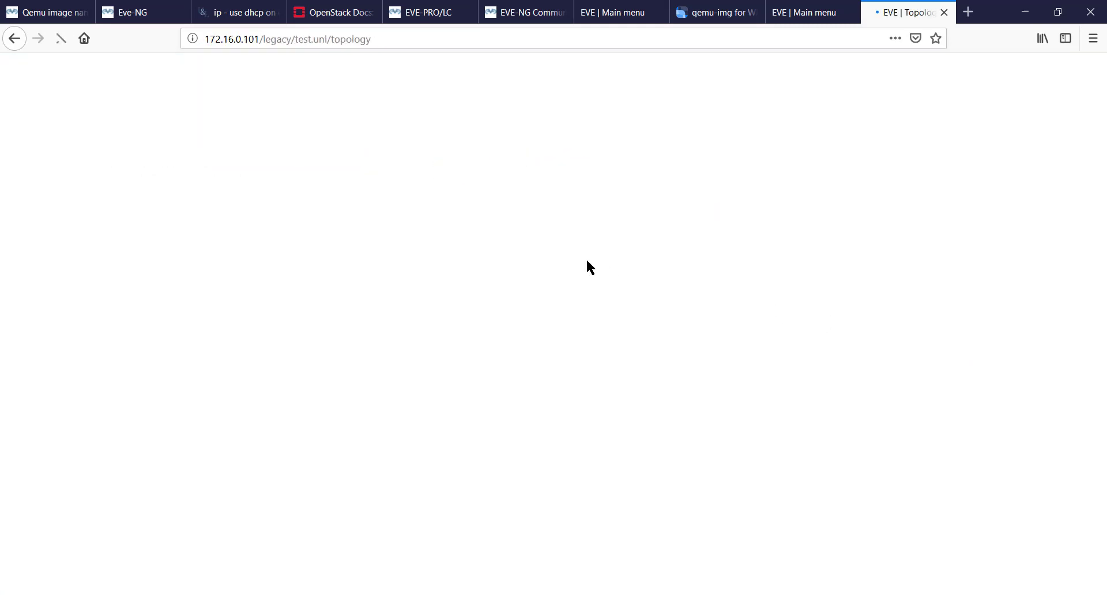
# Browse the list of node templates available for a new node in the topology, and close it without adding one.
pyautogui.rightClick(403, 230)
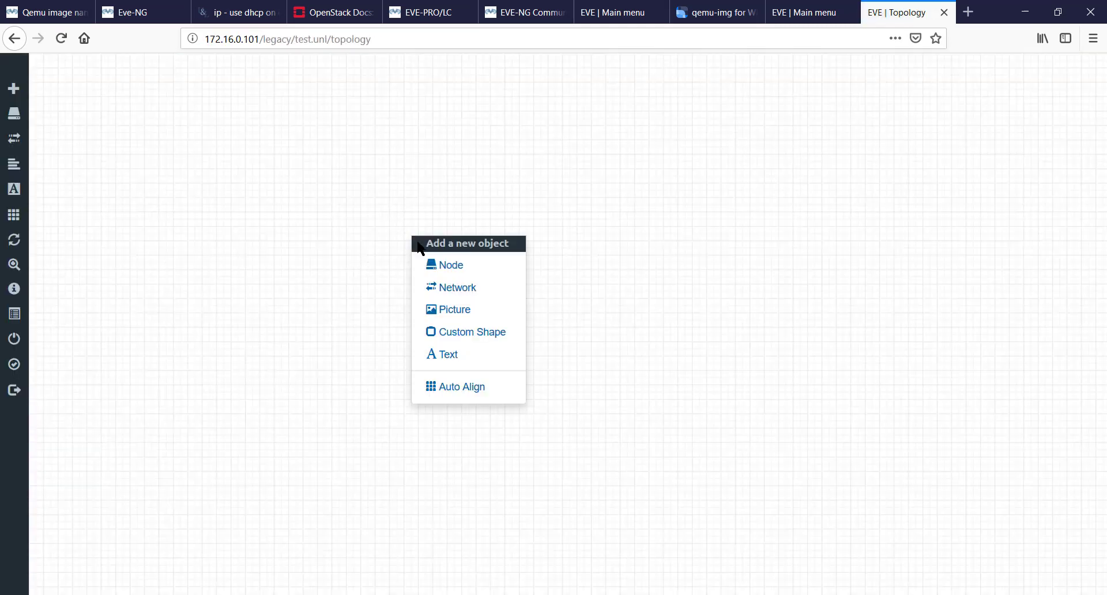
pyautogui.click(437, 267)
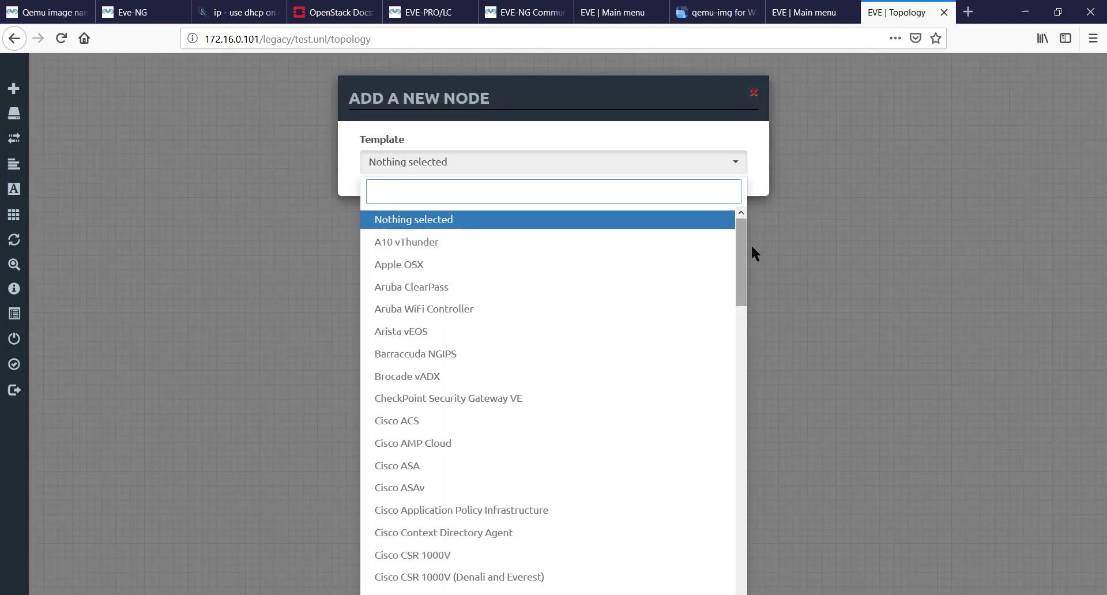
pyautogui.moveTo(742, 247); pyautogui.dragTo(763, 594)
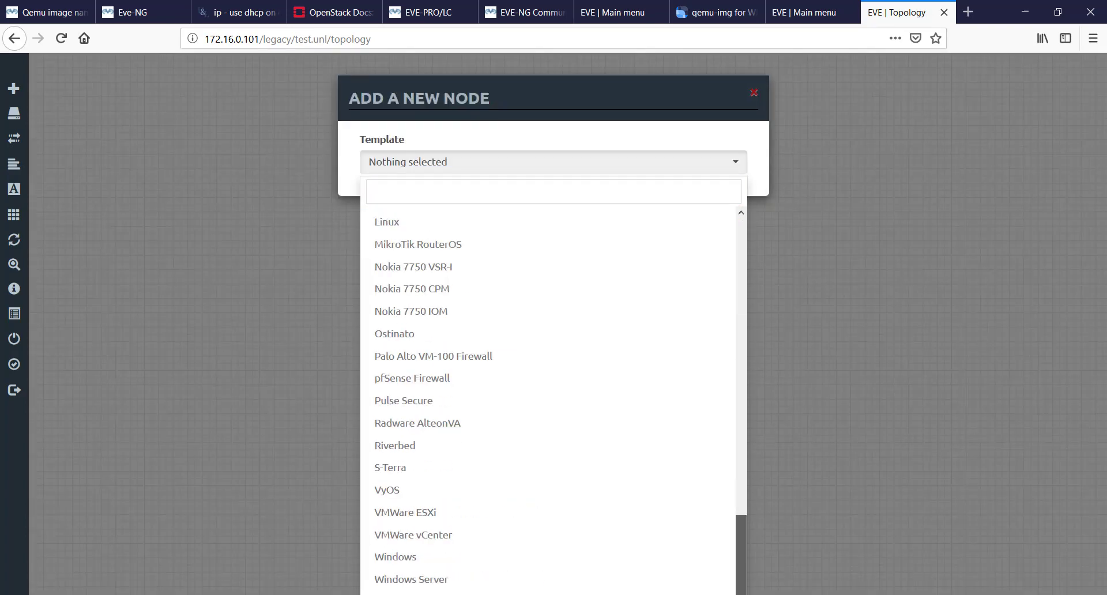
pyautogui.moveTo(742, 445); pyautogui.dragTo(743, 193)
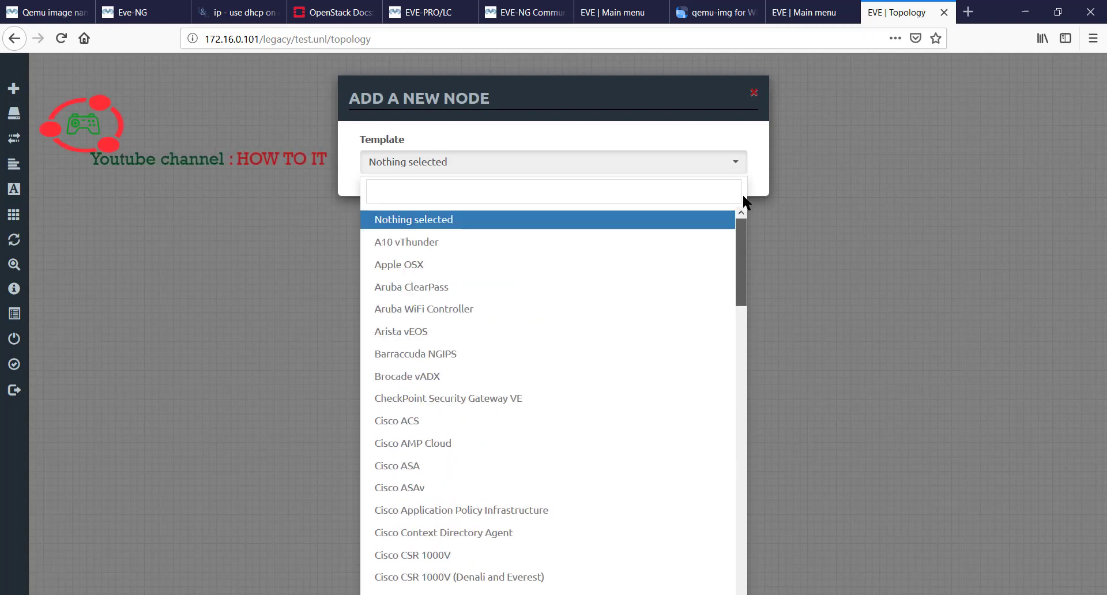
pyautogui.click(754, 93)
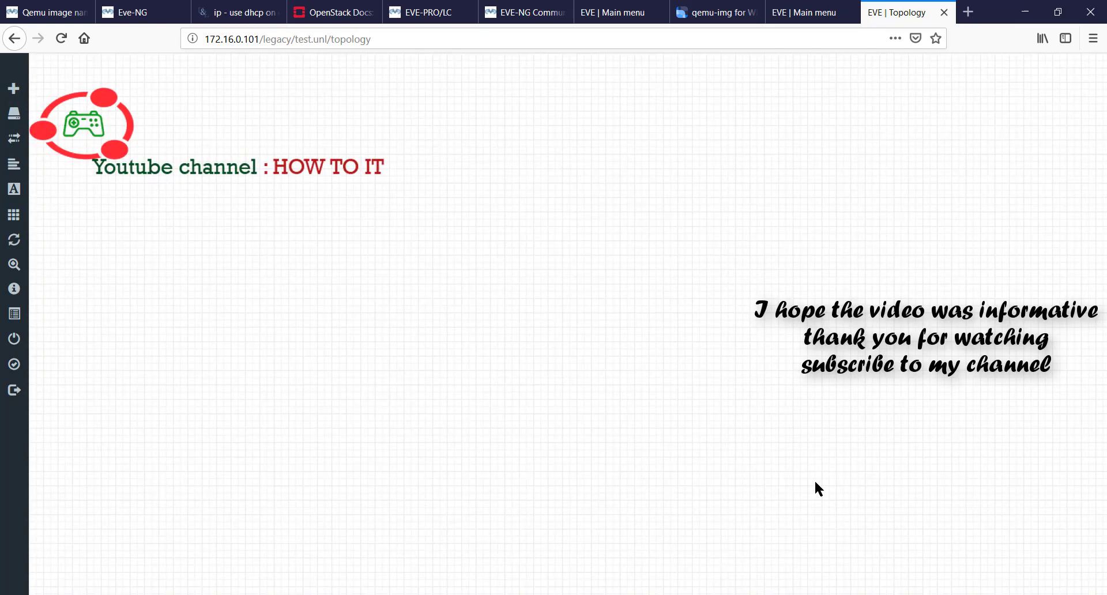